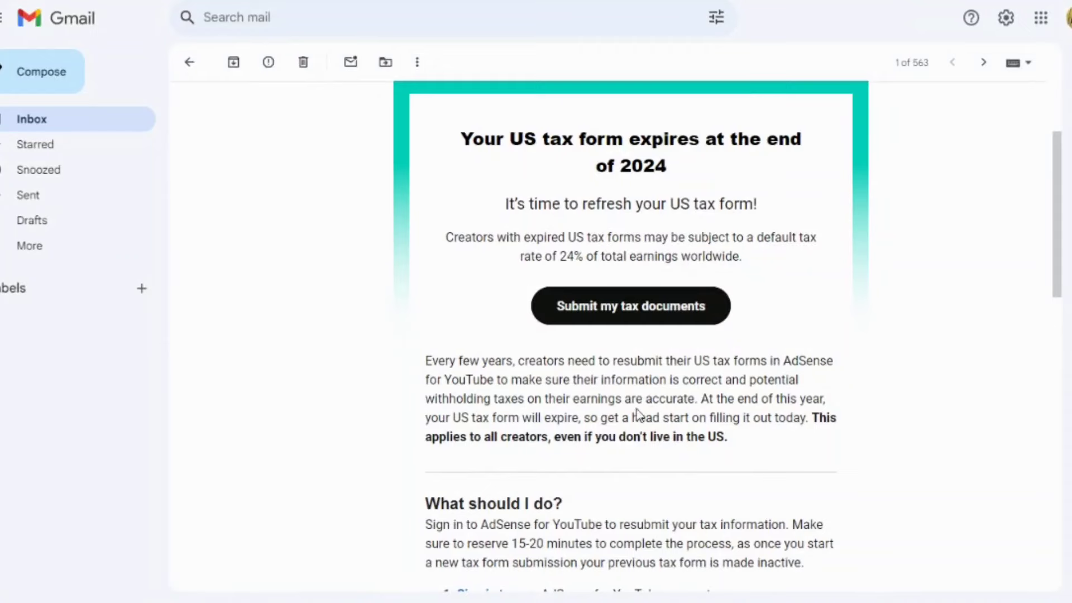
Read the Gmail warning that the US tax form expires end of 2024, noting the 15-20 minute estimate.
left_click_drag(517, 361, 795, 449)
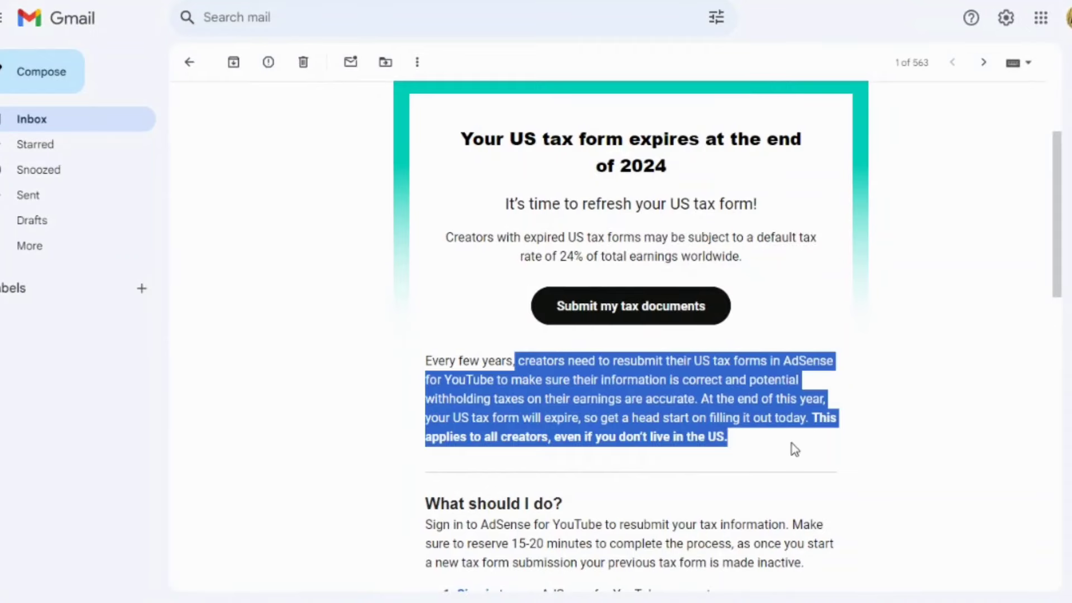
left_click(795, 450)
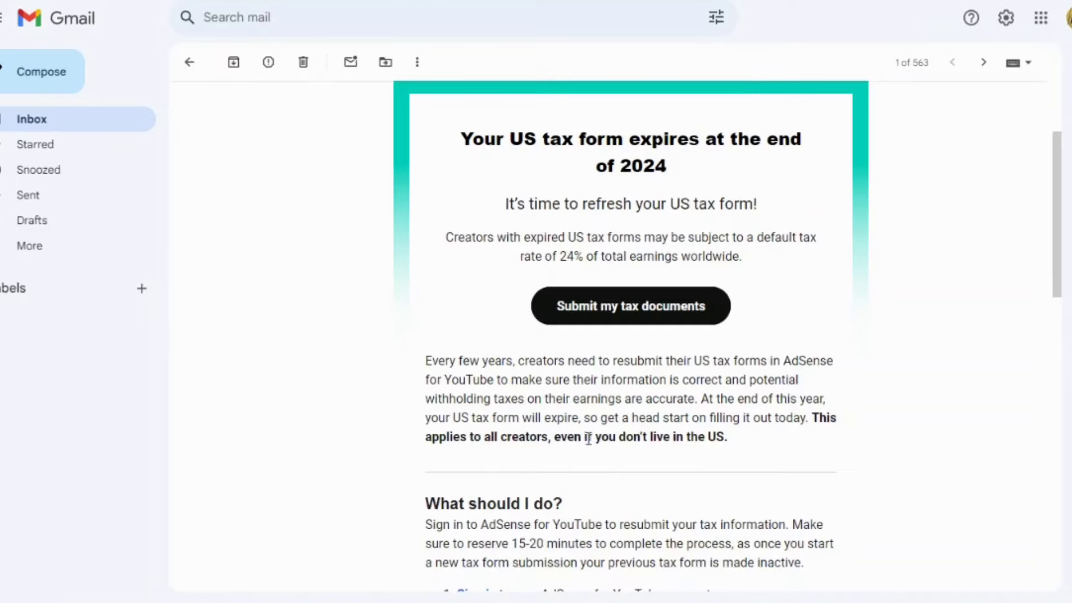
scroll(589, 438, "down", 1)
scroll(550, 485, "down", 1)
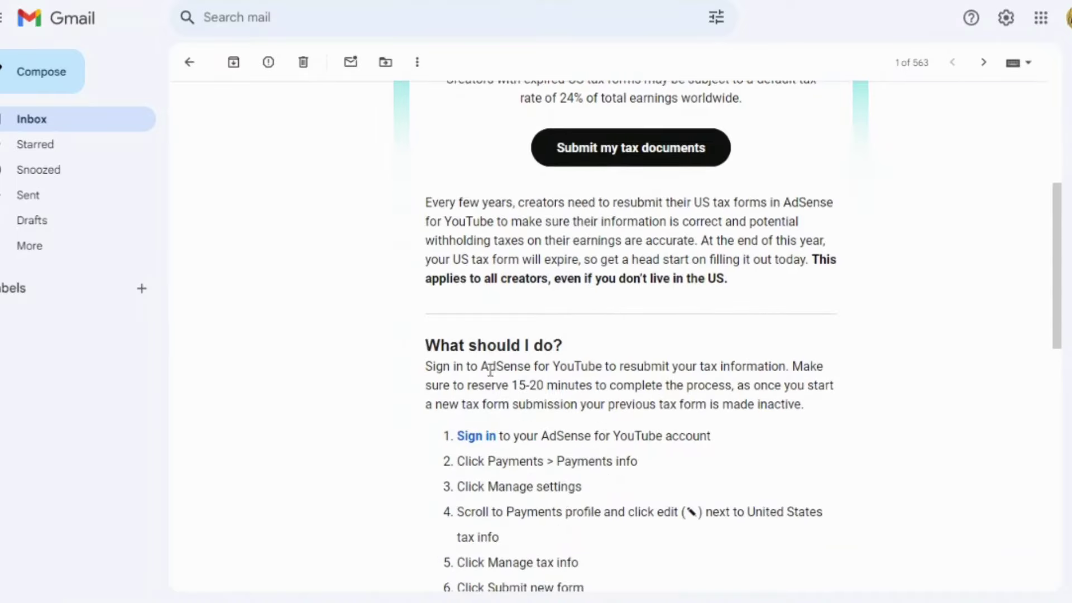
left_click_drag(491, 370, 689, 370)
left_click_drag(538, 386, 719, 387)
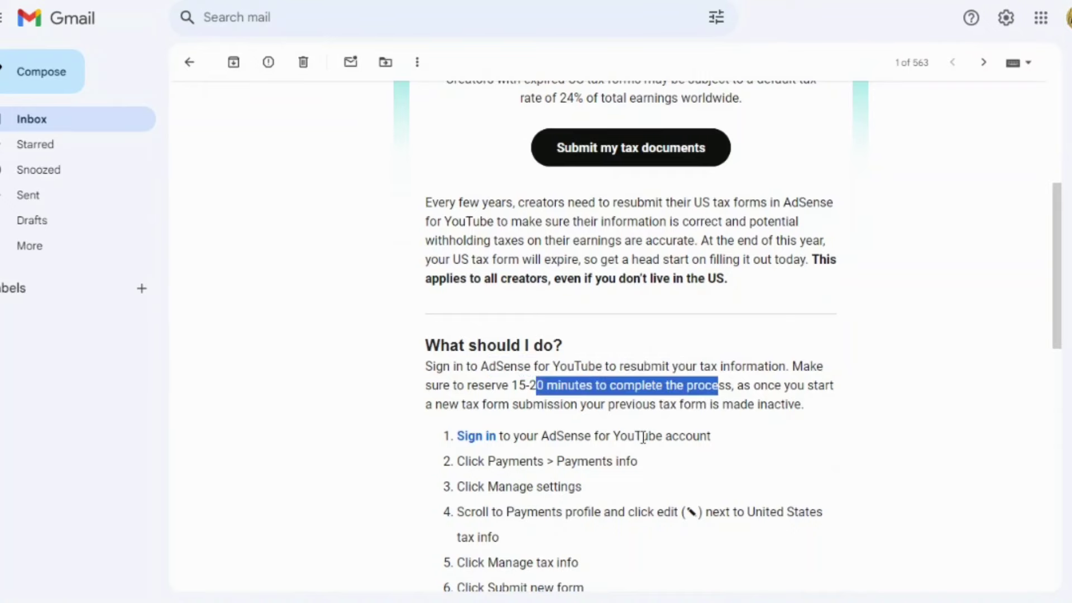
scroll(644, 439, "down", 1)
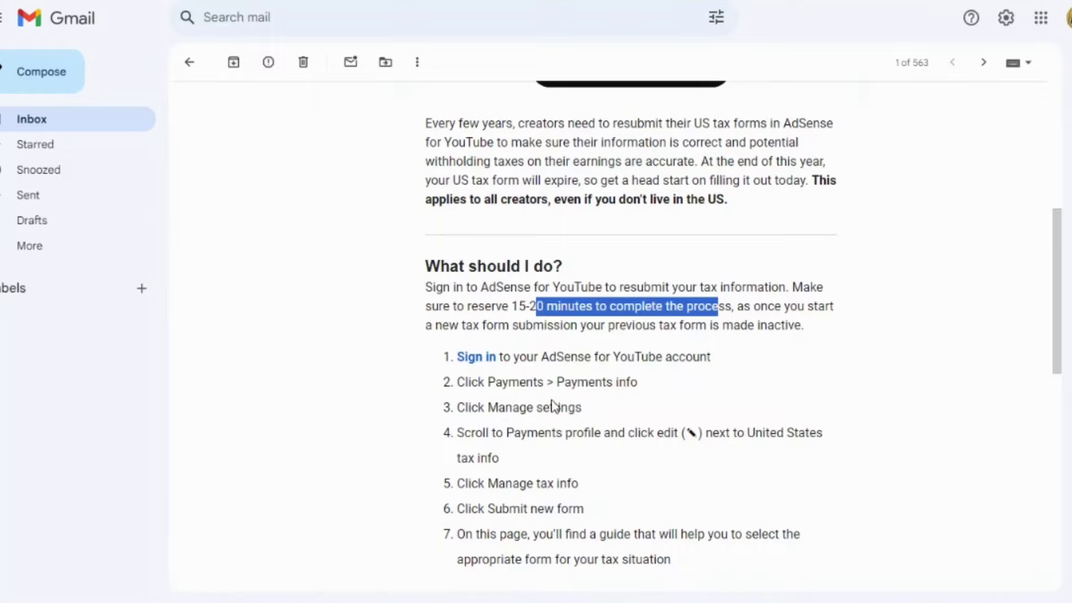
left_click(571, 397)
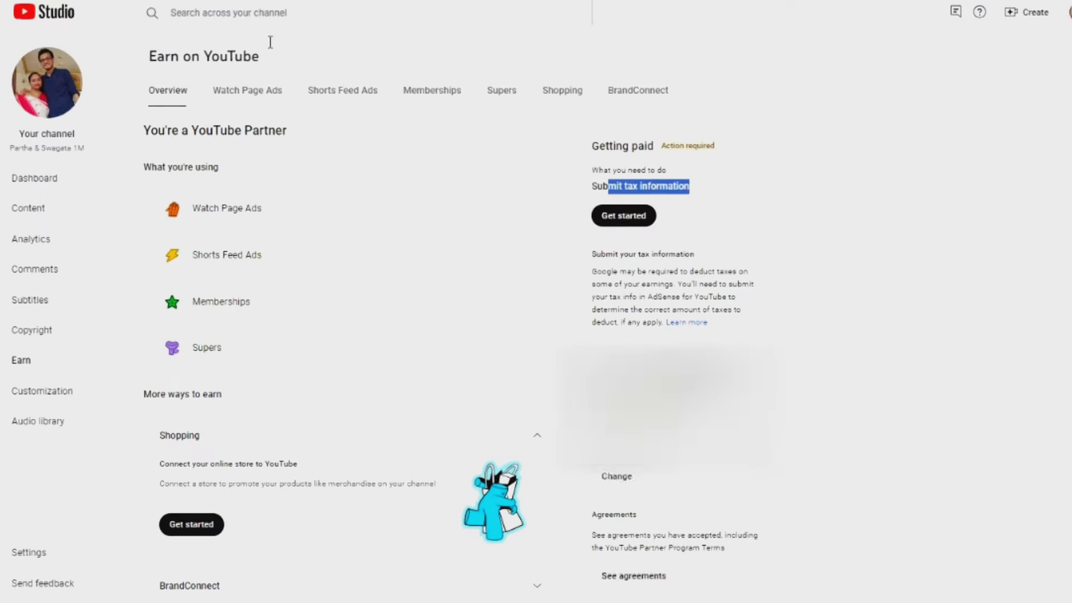
left_click(337, 140)
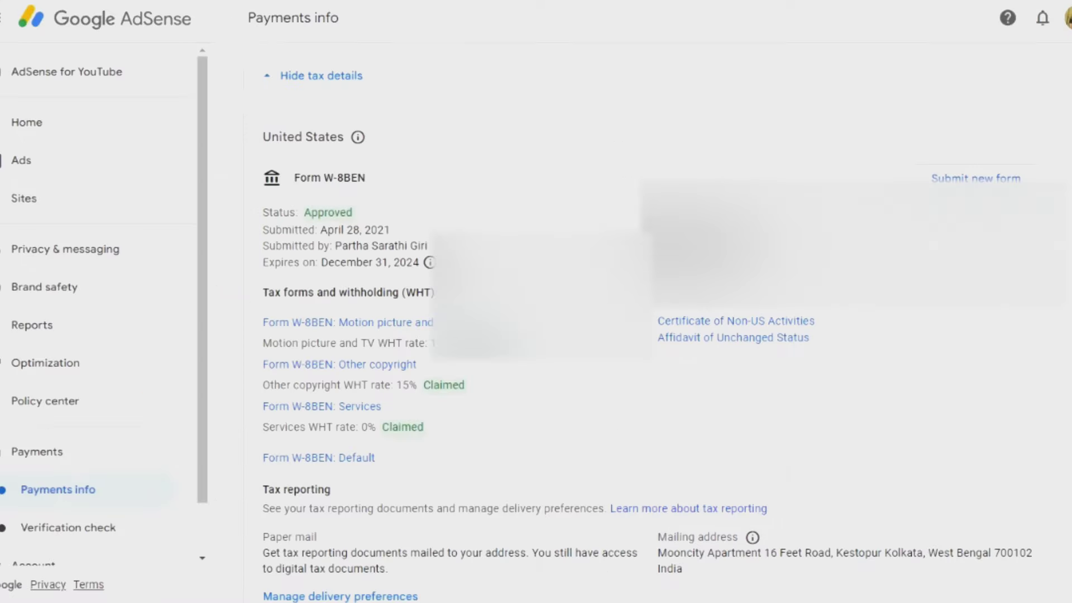
Return to the AdSense Payments overview showing $7.57 earnings and the accepted Singapore tax info.
scroll(445, 266, "up", 10)
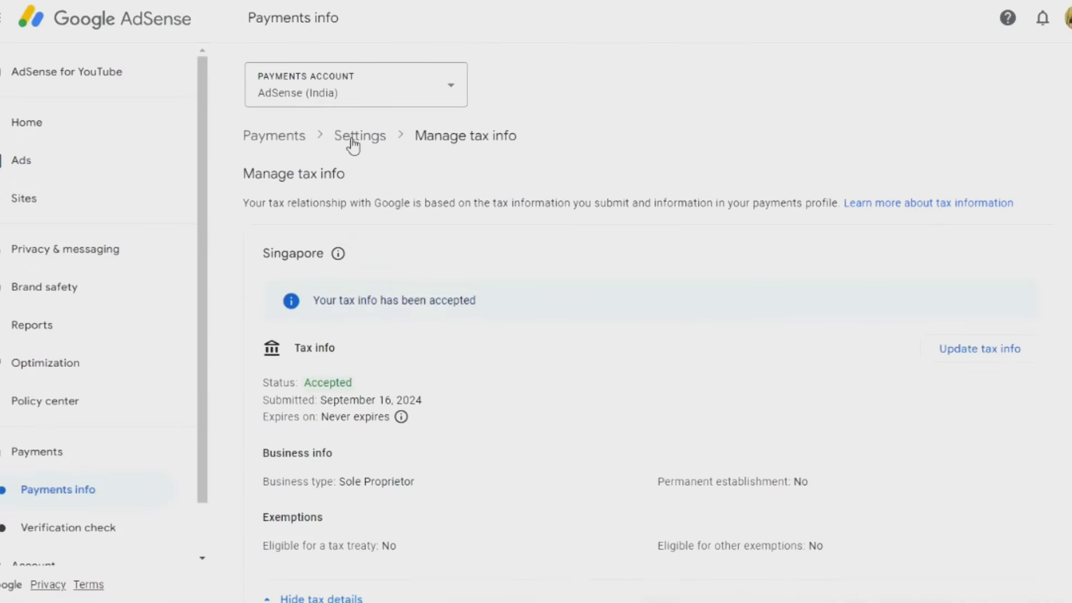
left_click(262, 140)
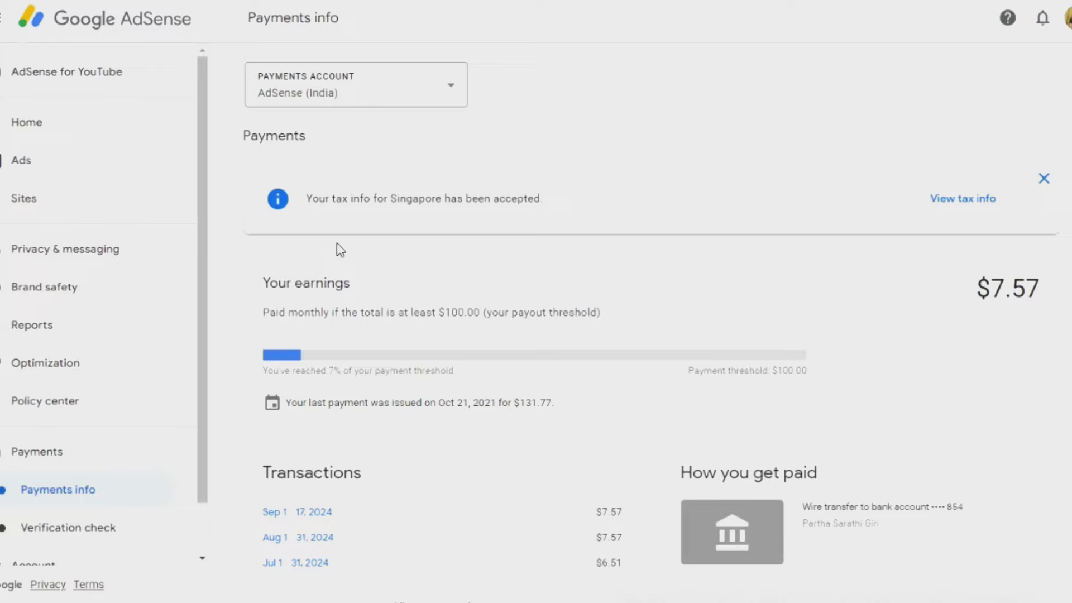
scroll(546, 391, "down", 4)
scroll(545, 390, "up", 4)
left_click(994, 199)
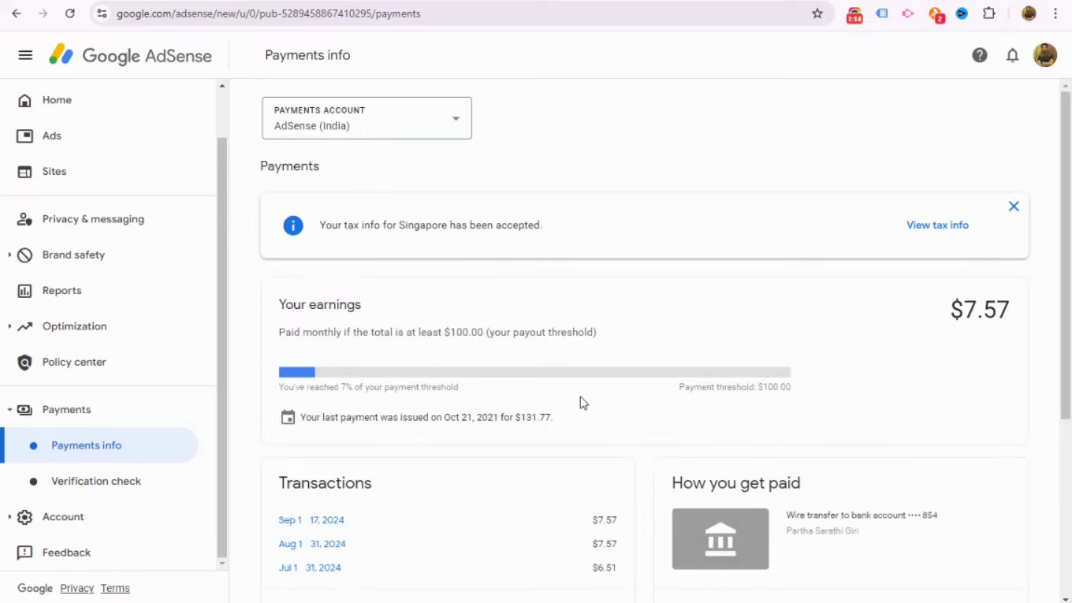
Review the Singapore tax details: Sole Proprietor, permanent establishment, exemptions, treaty and submission date.
left_click(931, 224)
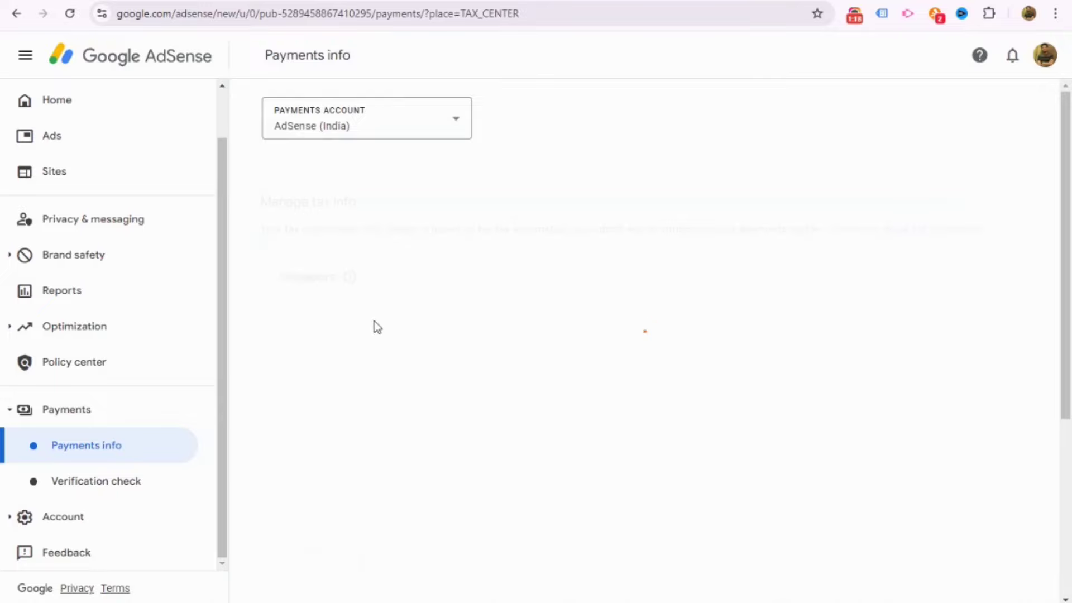
scroll(377, 326, "down", 3)
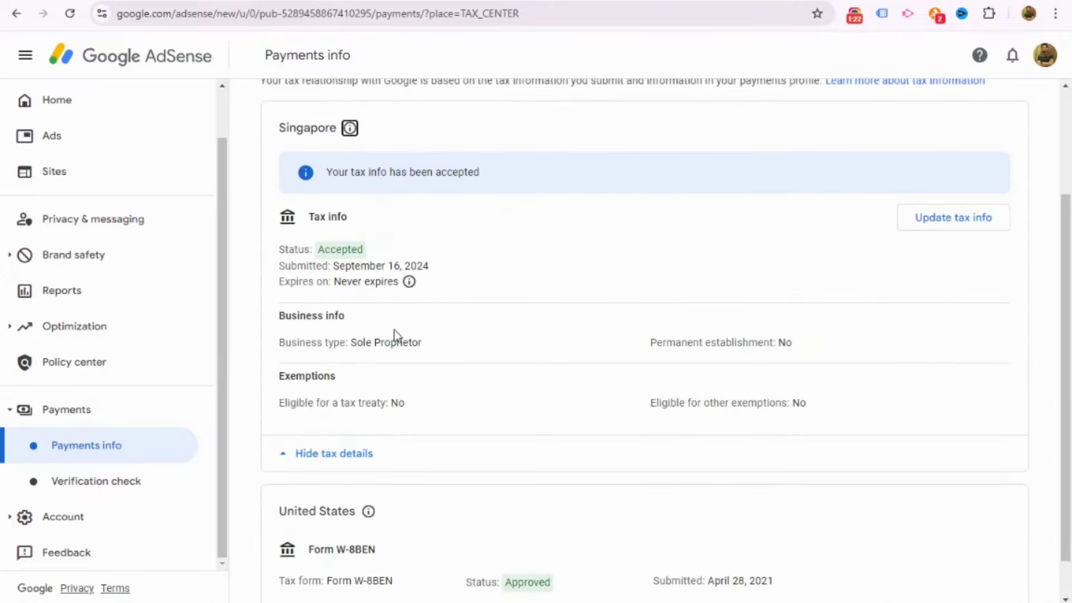
double_click(381, 342)
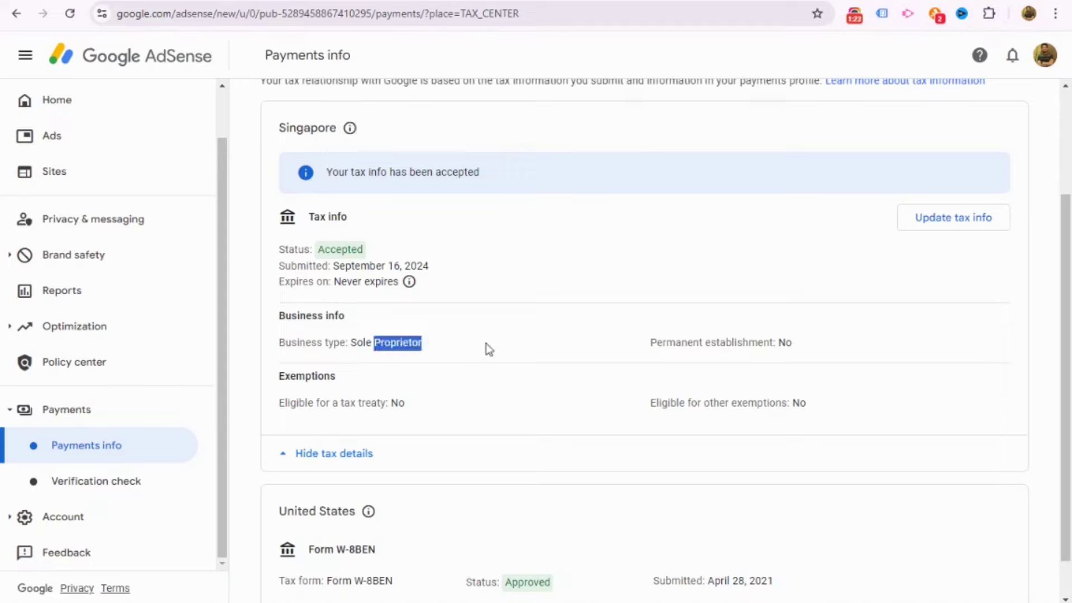
double_click(725, 342)
left_click(795, 358)
left_click_drag(826, 421, 599, 433)
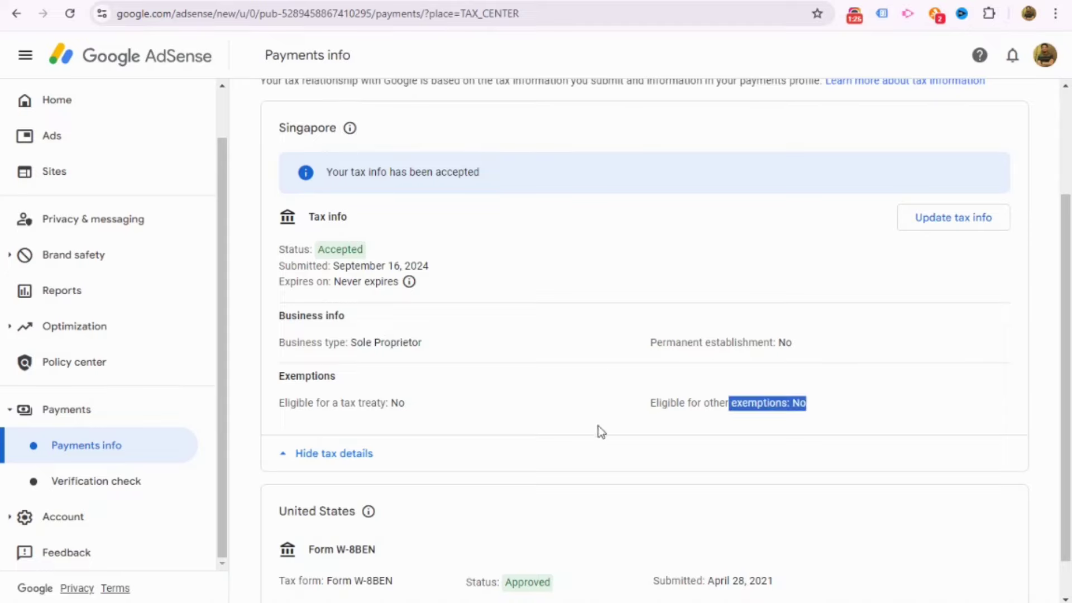
left_click(601, 433)
left_click_drag(390, 403, 391, 341)
left_click(391, 341)
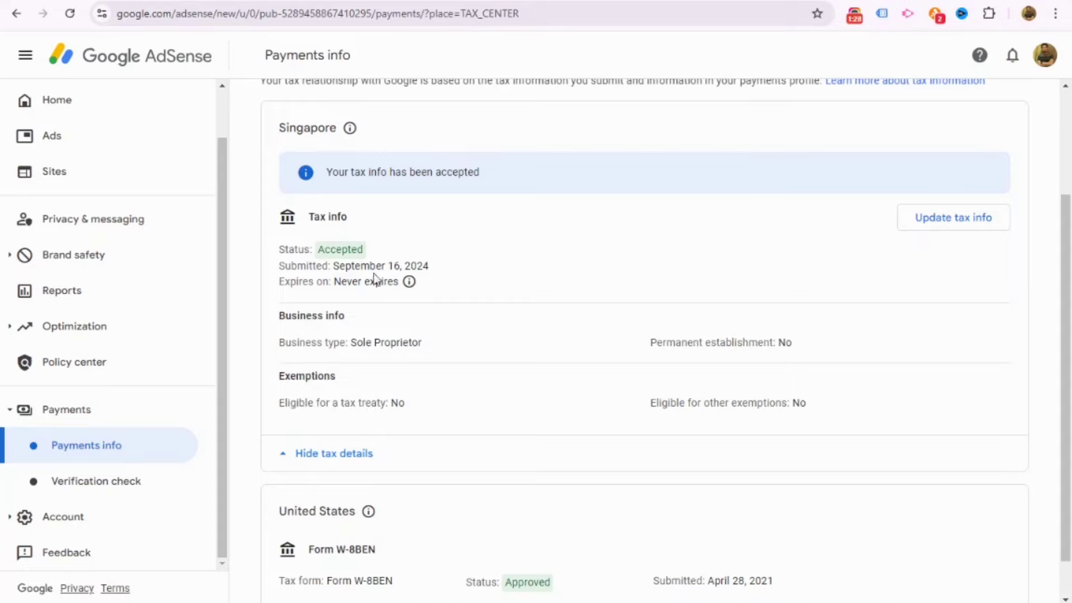
mouse_move(364, 270)
left_mouse_down()
mouse_move(428, 268)
mouse_move(369, 267)
left_mouse_up()
Check the United States W-8BEN entry submitted April 28, 2021.
scroll(458, 249, "down", 1)
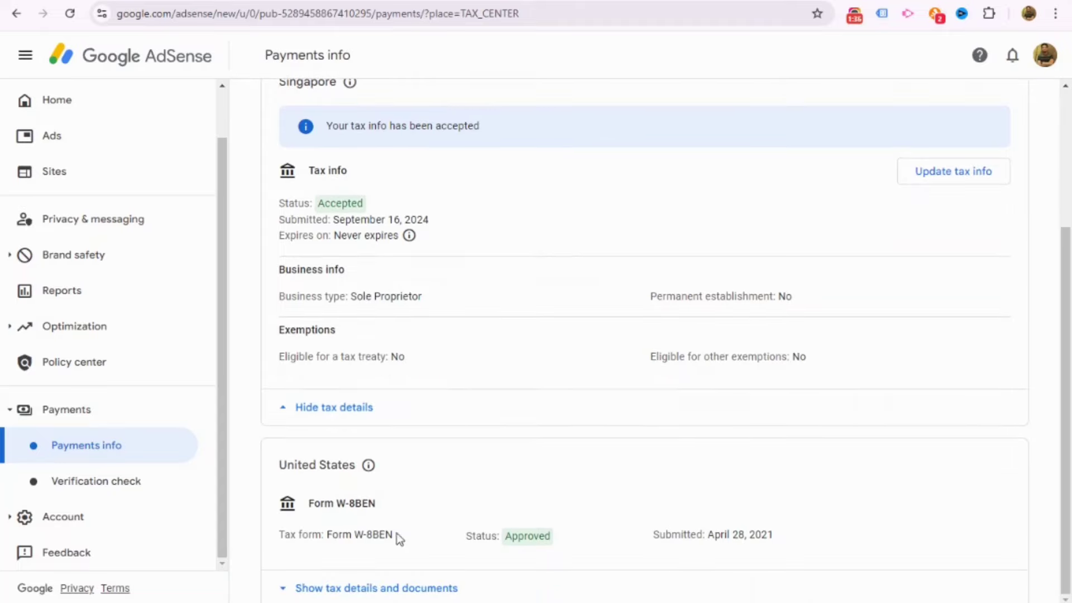
left_click_drag(791, 541, 648, 535)
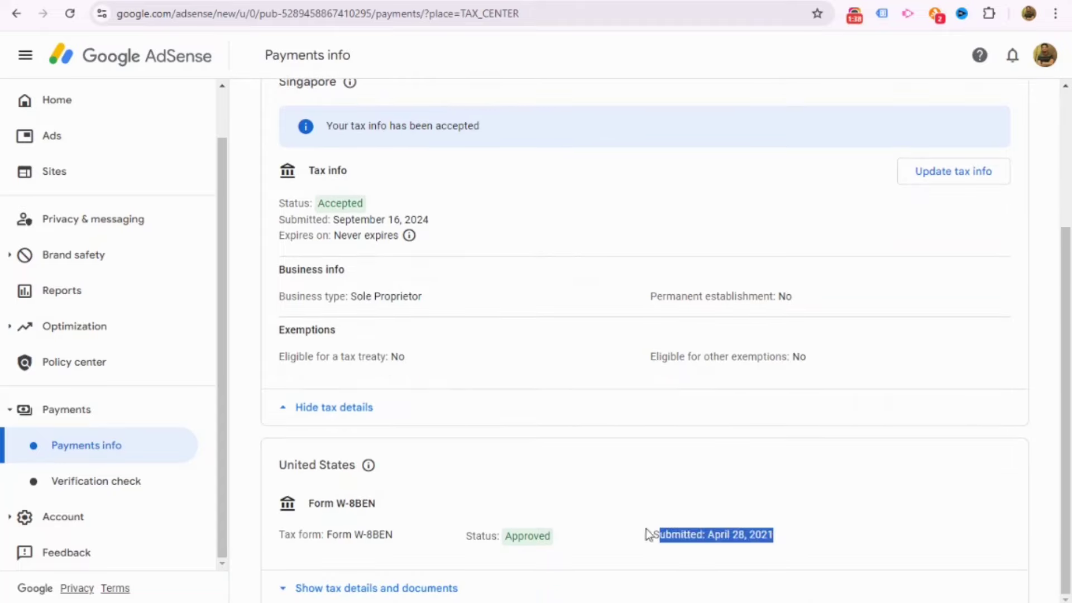
left_click_drag(394, 535, 354, 534)
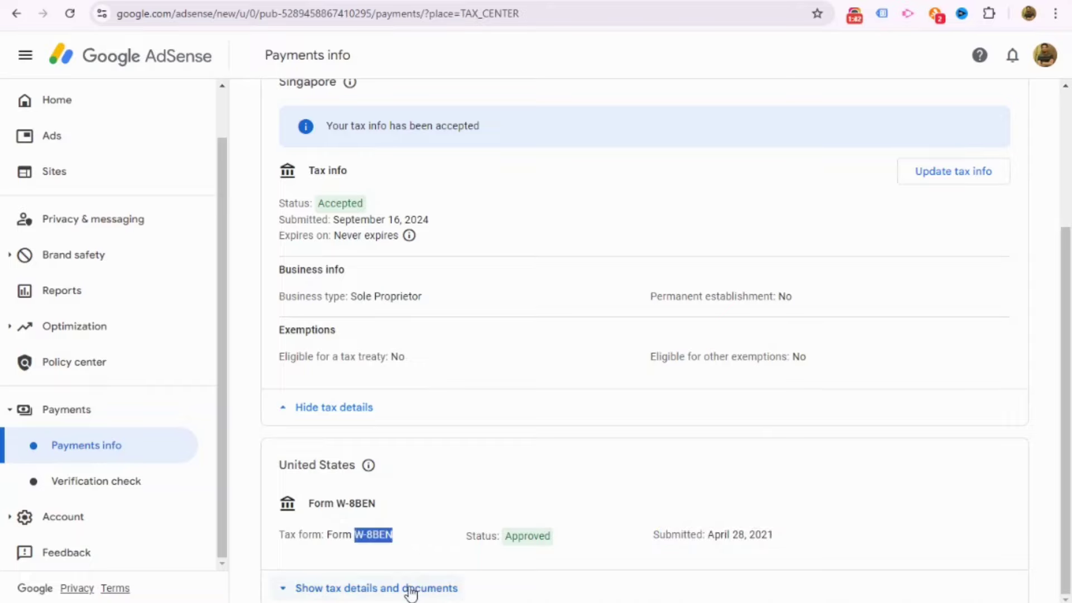
left_click_drag(479, 538, 551, 535)
Recheck the Singapore section's submitted date and the note that the info is now active.
scroll(508, 382, "up", 3)
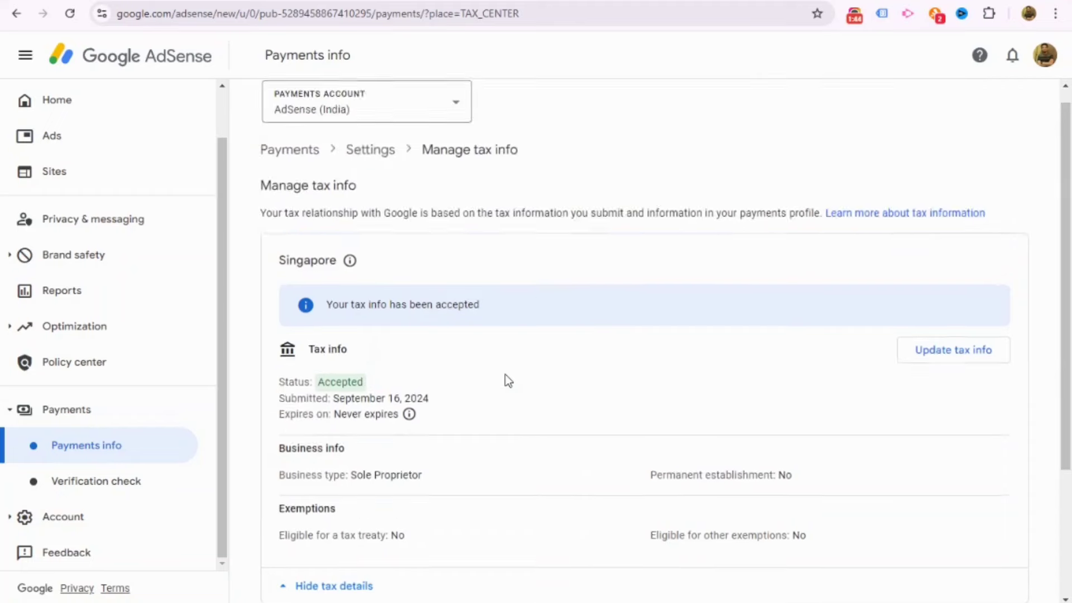
scroll(508, 382, "up", 1)
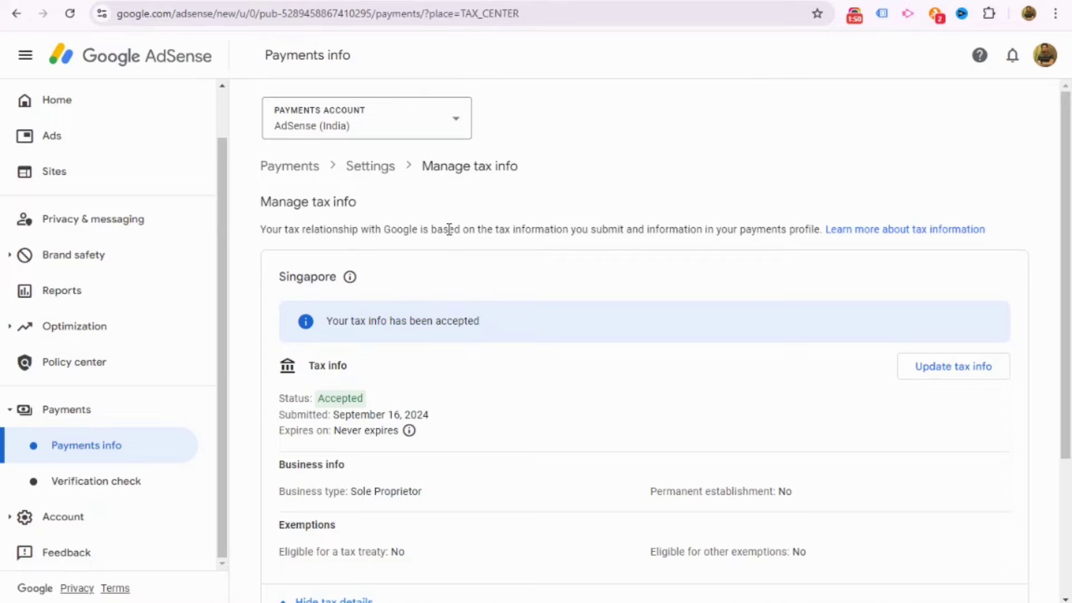
scroll(449, 229, "down", 3)
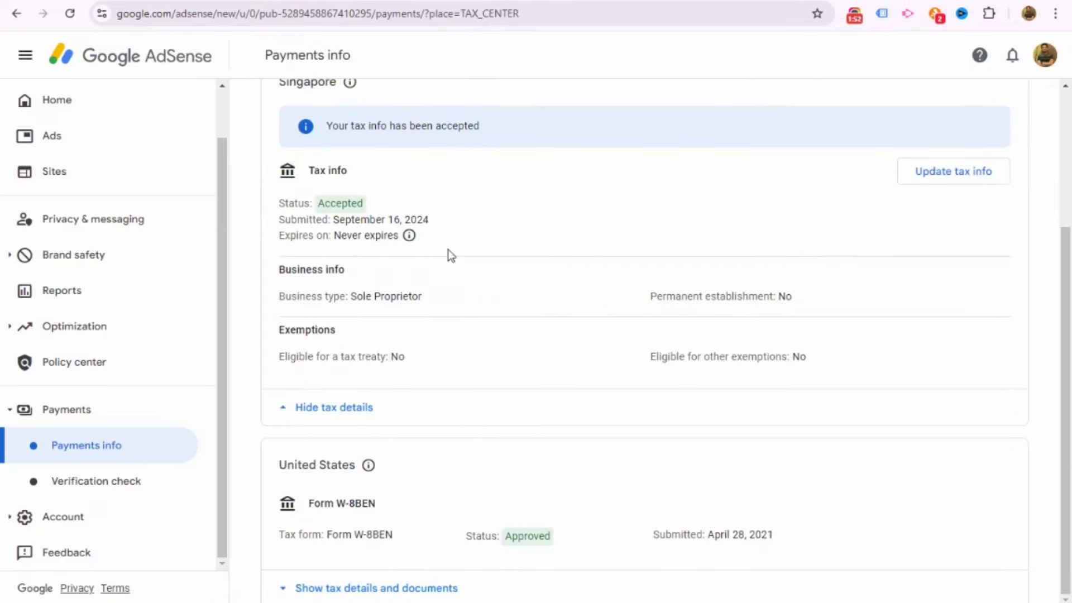
scroll(350, 323, "up", 1)
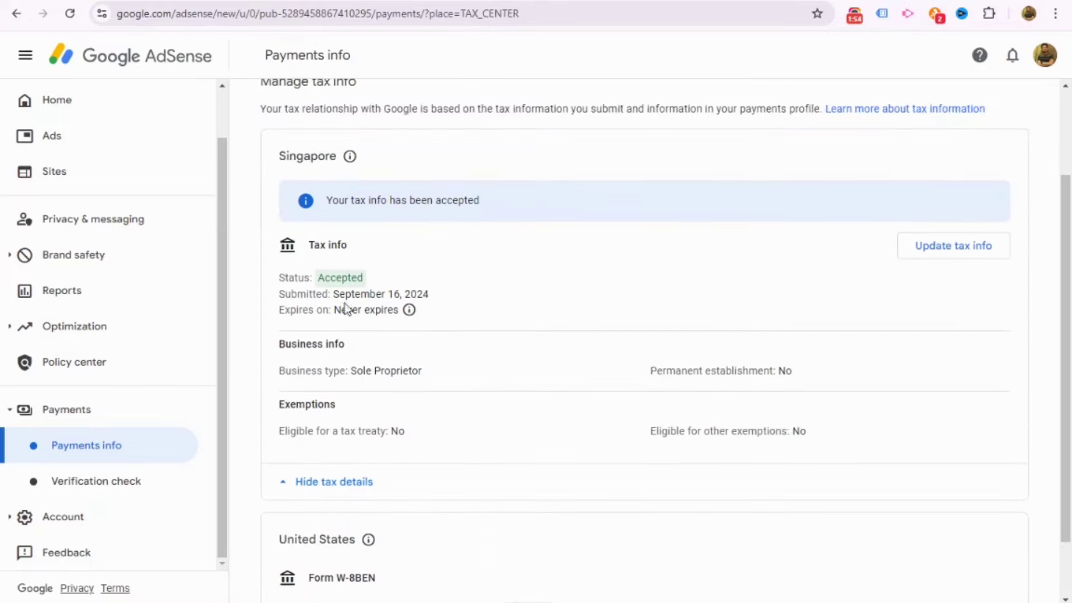
left_click_drag(343, 294, 457, 263)
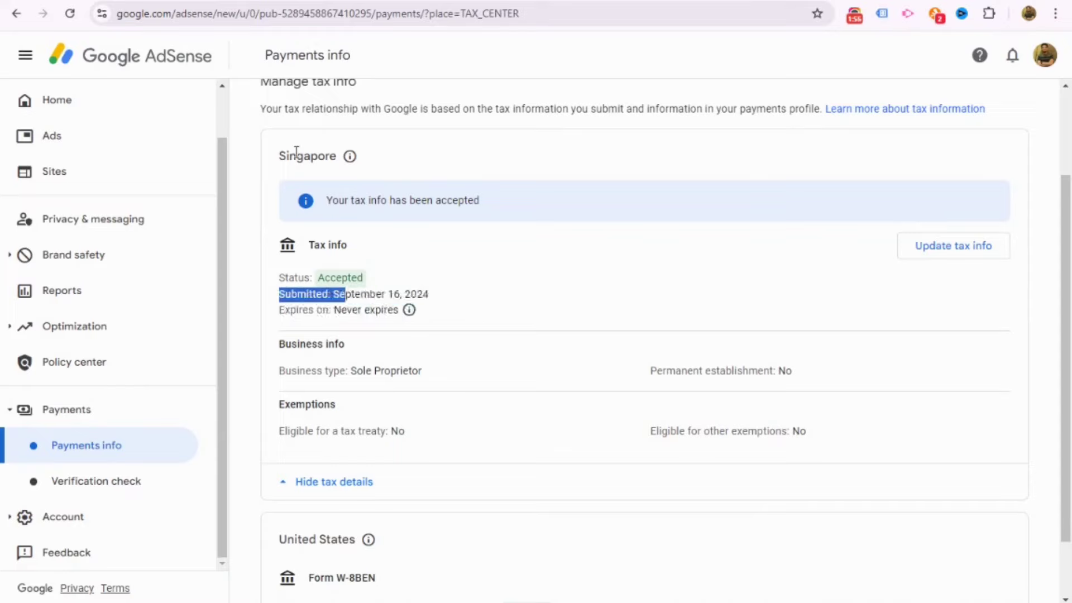
left_click_drag(296, 152, 349, 155)
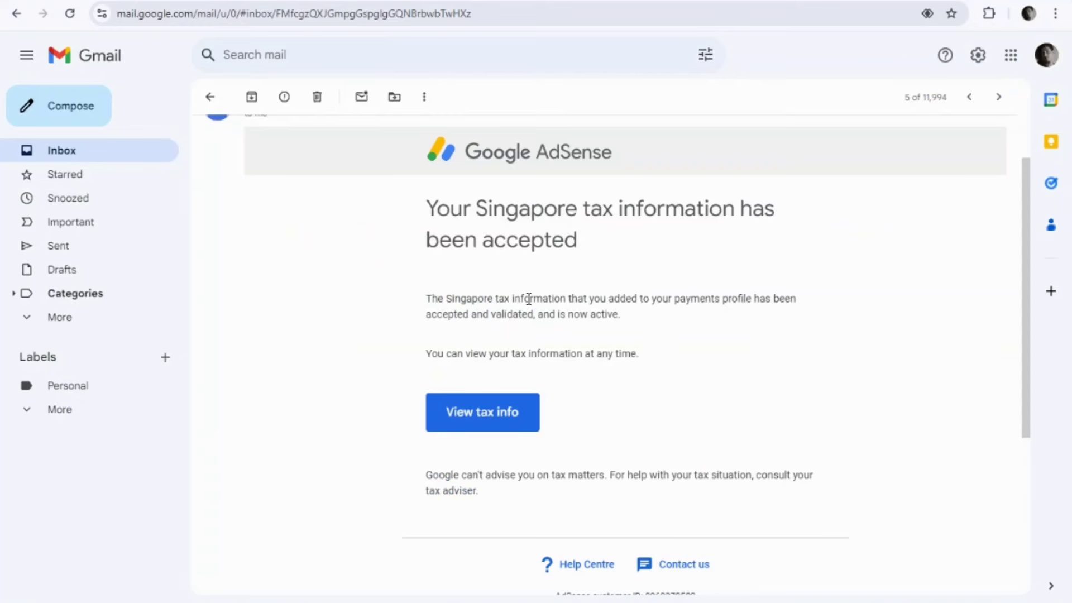
left_click_drag(531, 298, 734, 327)
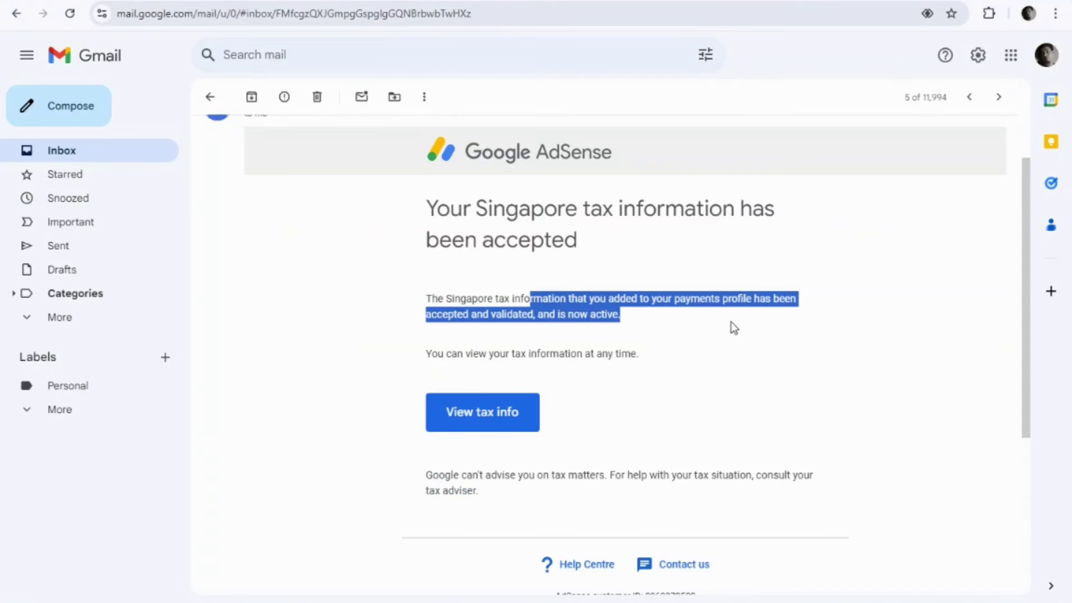
Read the acceptance email's note that tax info can be viewed anytime.
left_click(554, 371)
left_click_drag(498, 357, 619, 383)
left_click(619, 383)
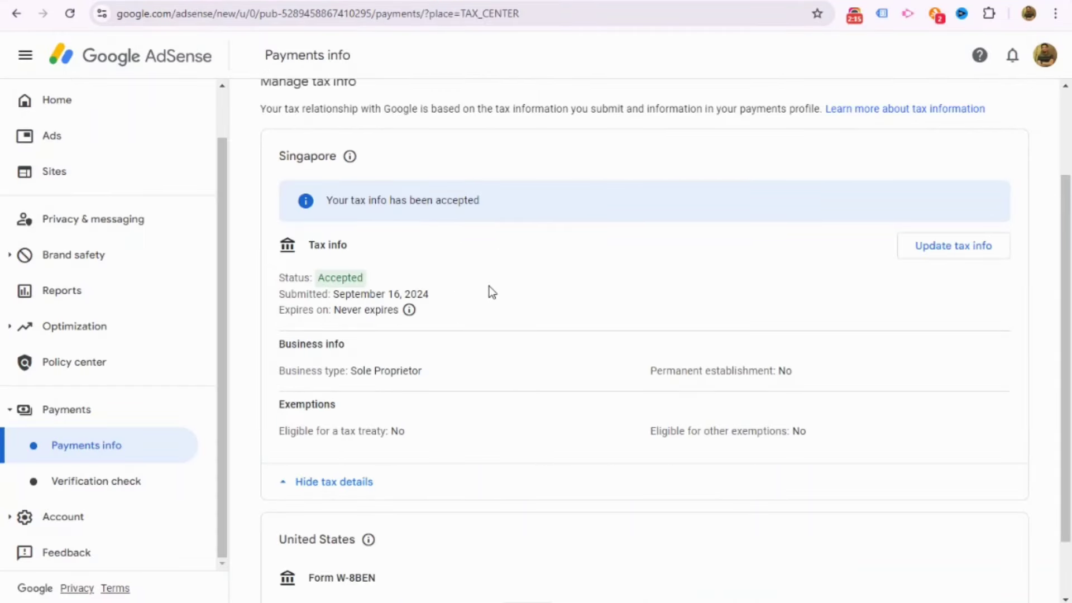
Expand the tax details and submit a new US W-8BEN form up to the 15–20 minute notice.
scroll(493, 280, "down", 1)
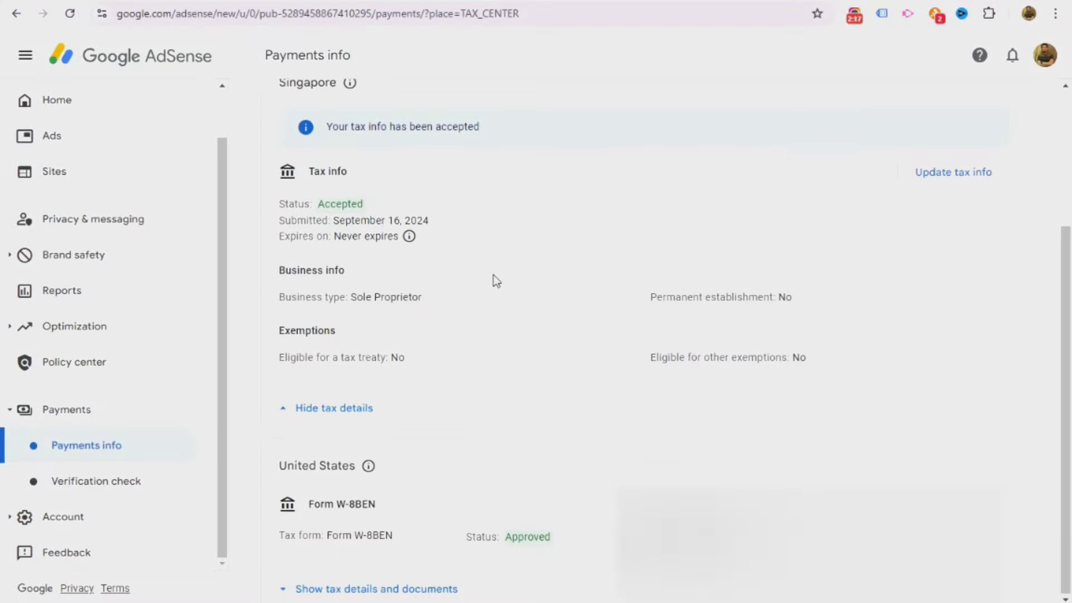
left_click(390, 587)
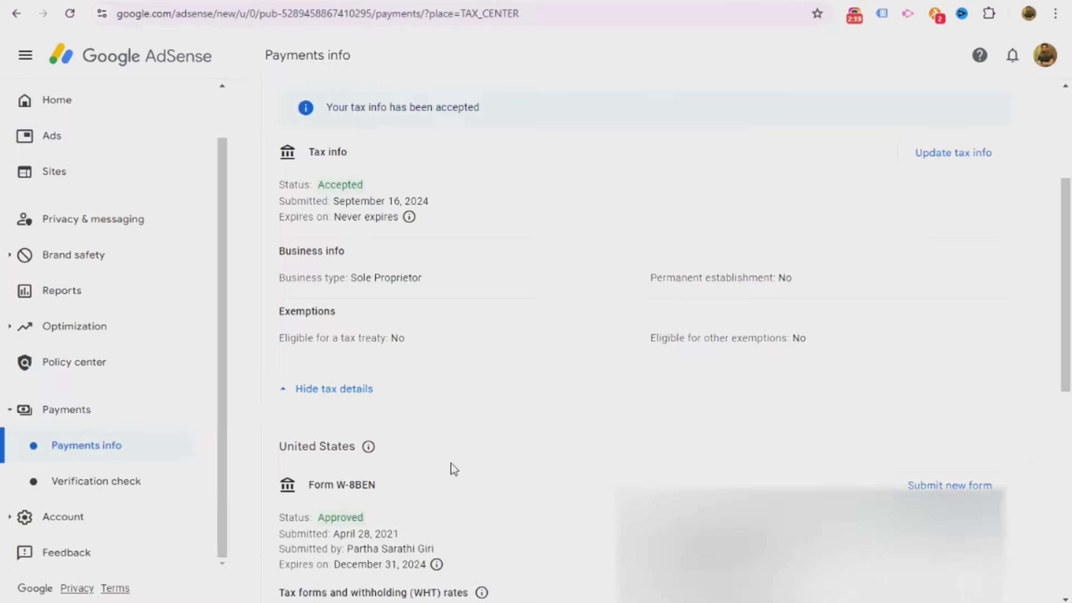
scroll(450, 463, "down", 3)
scroll(441, 463, "up", 2)
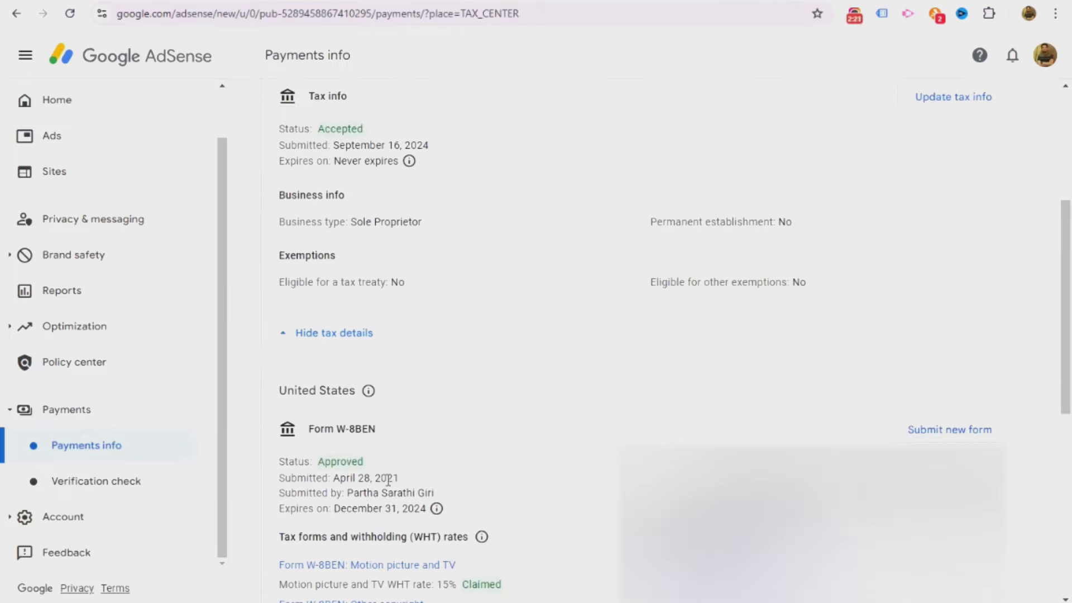
left_click(951, 439)
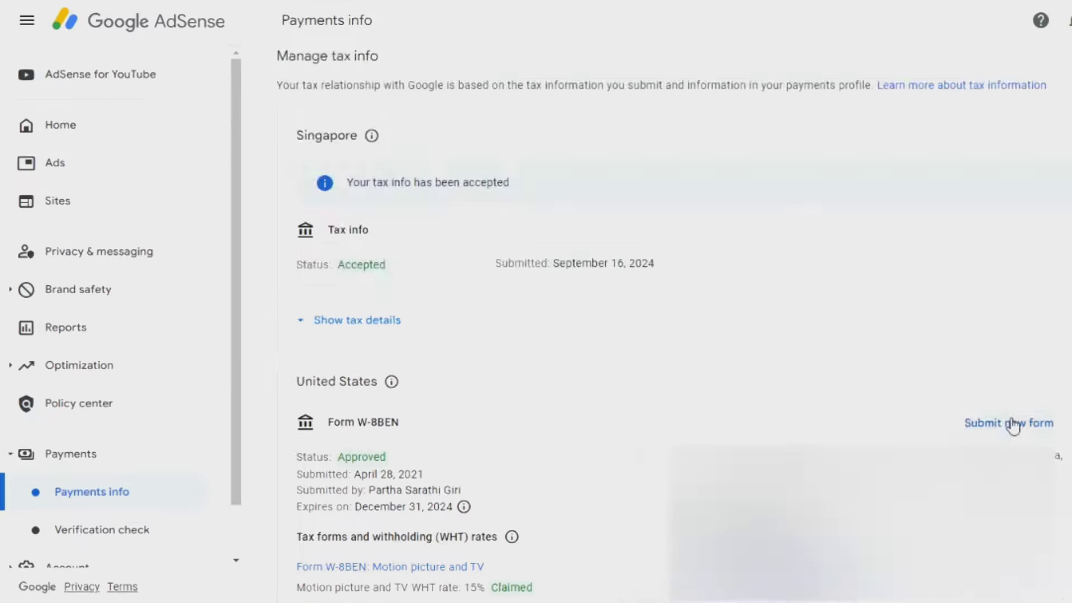
left_click(918, 429)
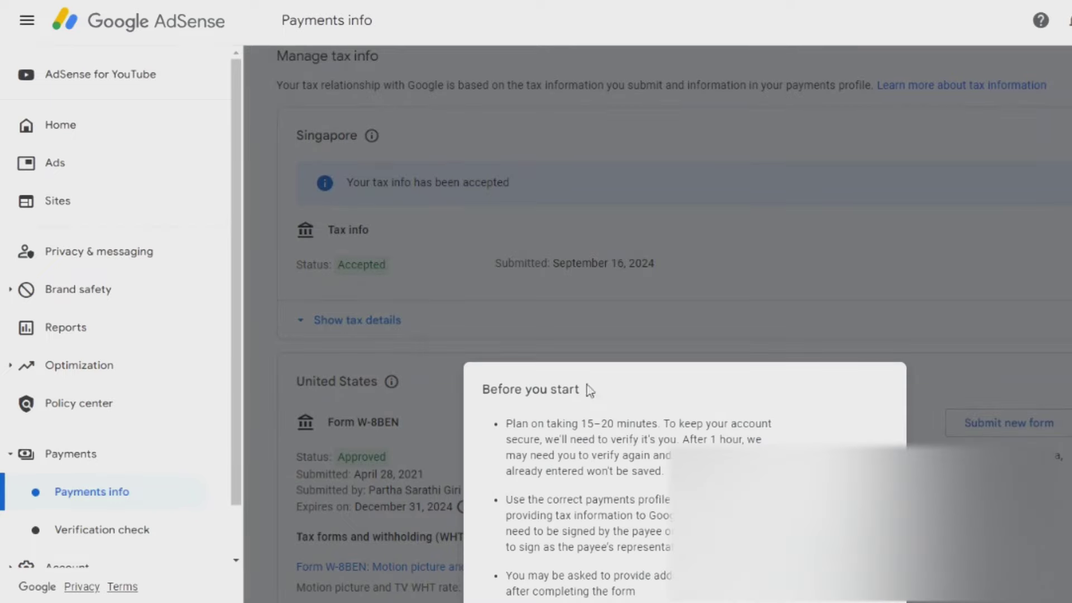
scroll(587, 386, "down", 4)
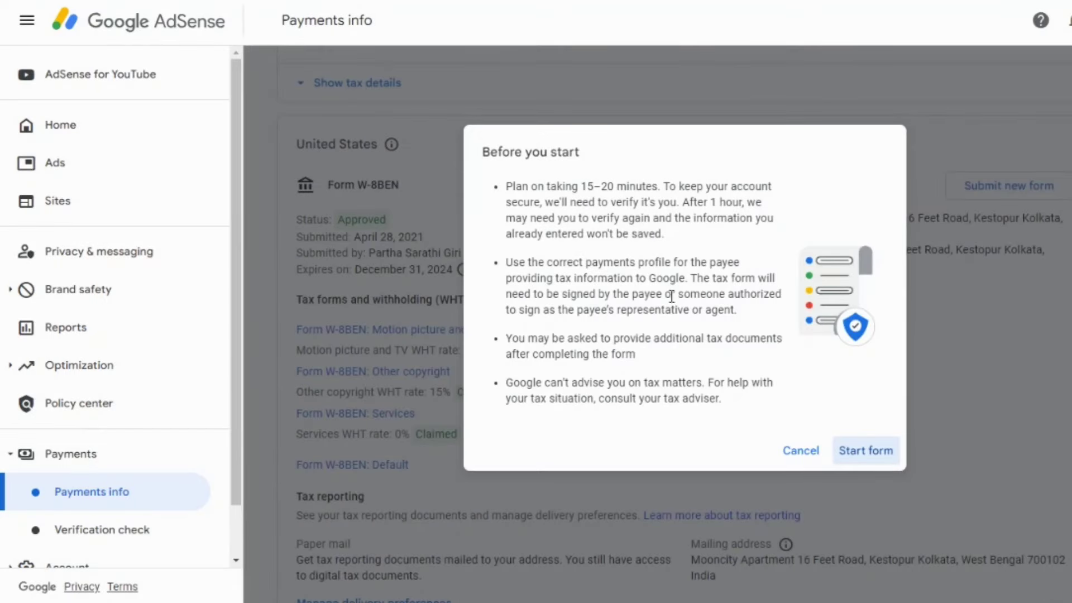
Start the form and re-verify identity with the Google account password.
left_click(858, 457)
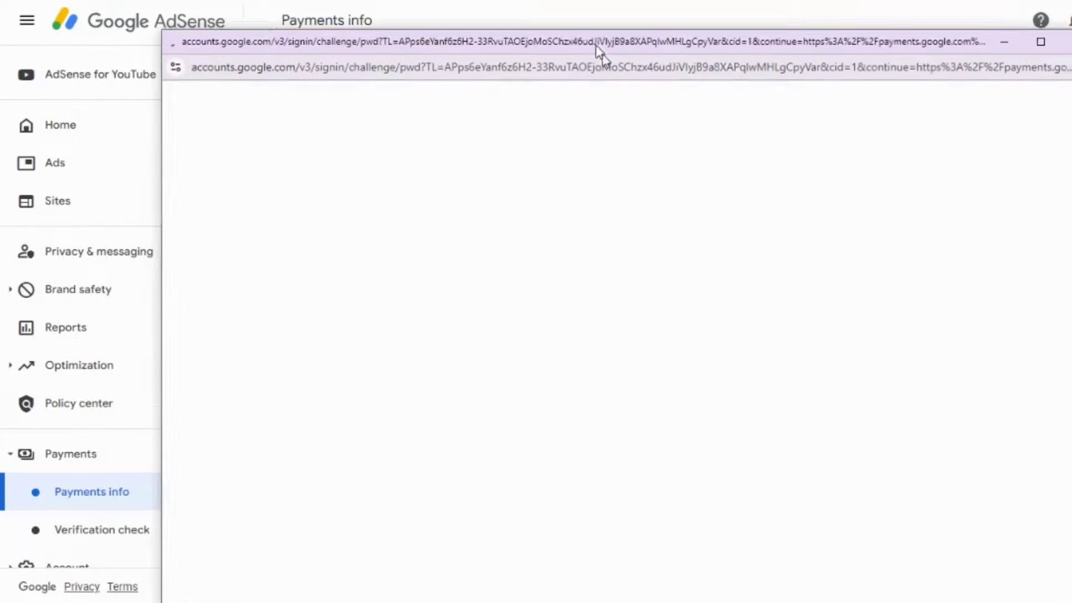
left_click_drag(602, 55, 611, 69)
left_click(743, 390)
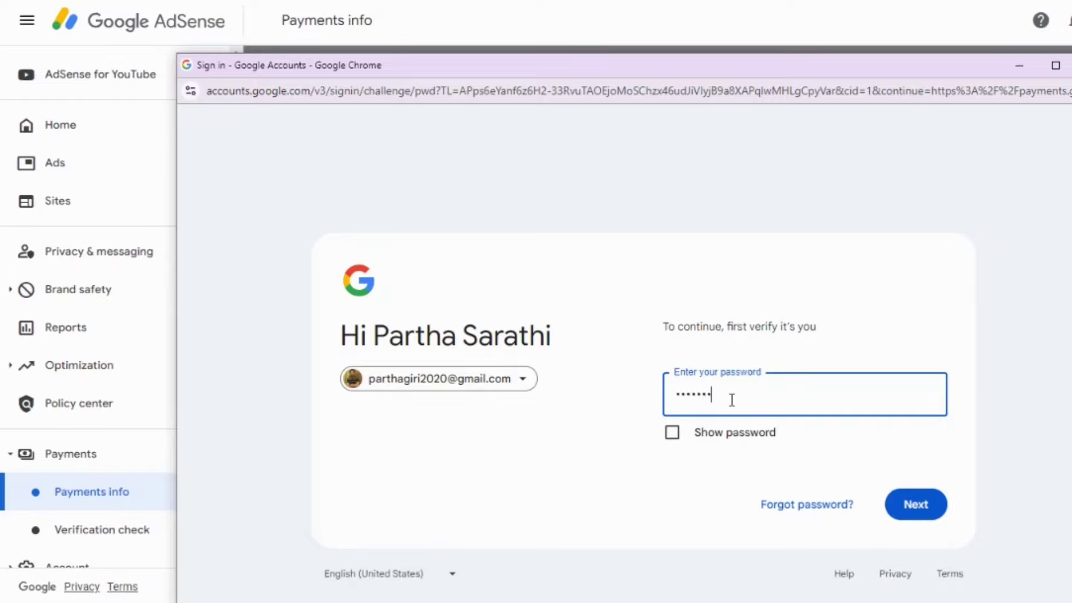
type("**************")
left_click(908, 502)
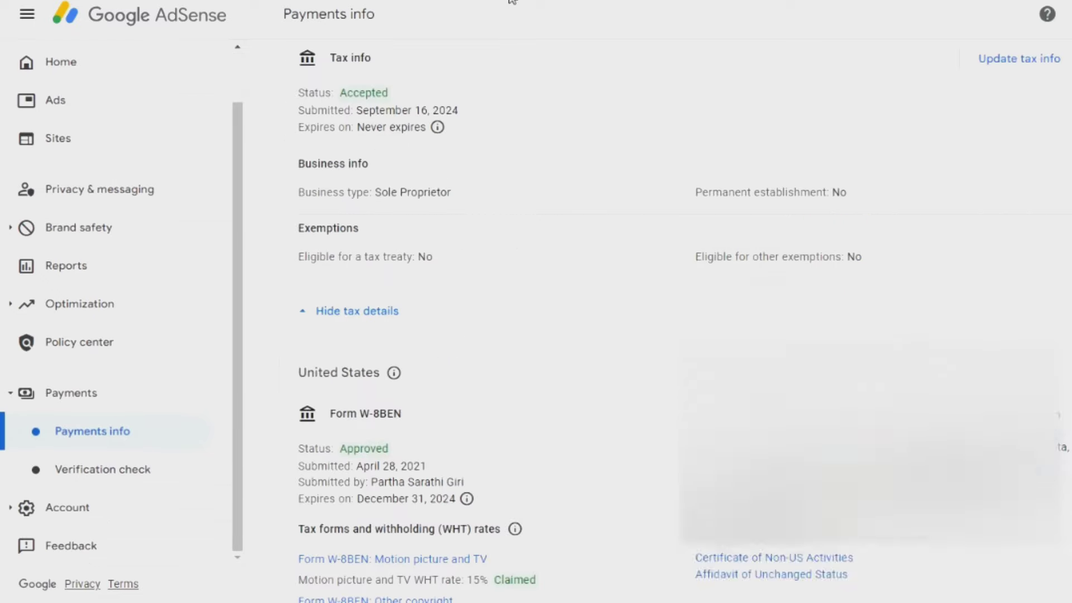
Choose Individual, answer No to US citizen/resident, then select and start the W-8BEN form.
scroll(595, 352, "down", 3)
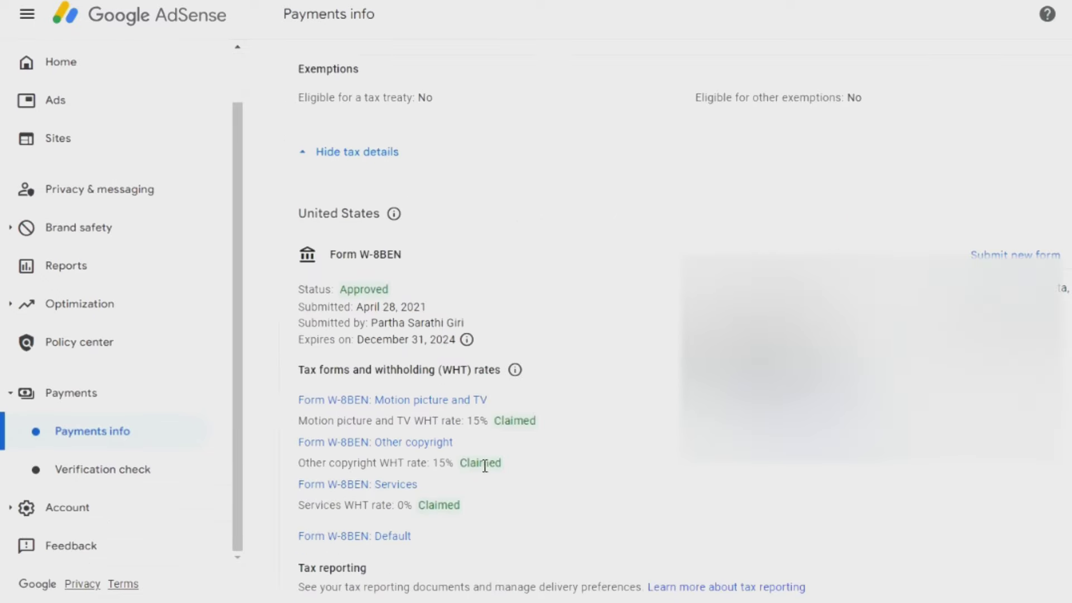
scroll(474, 480, "down", 2)
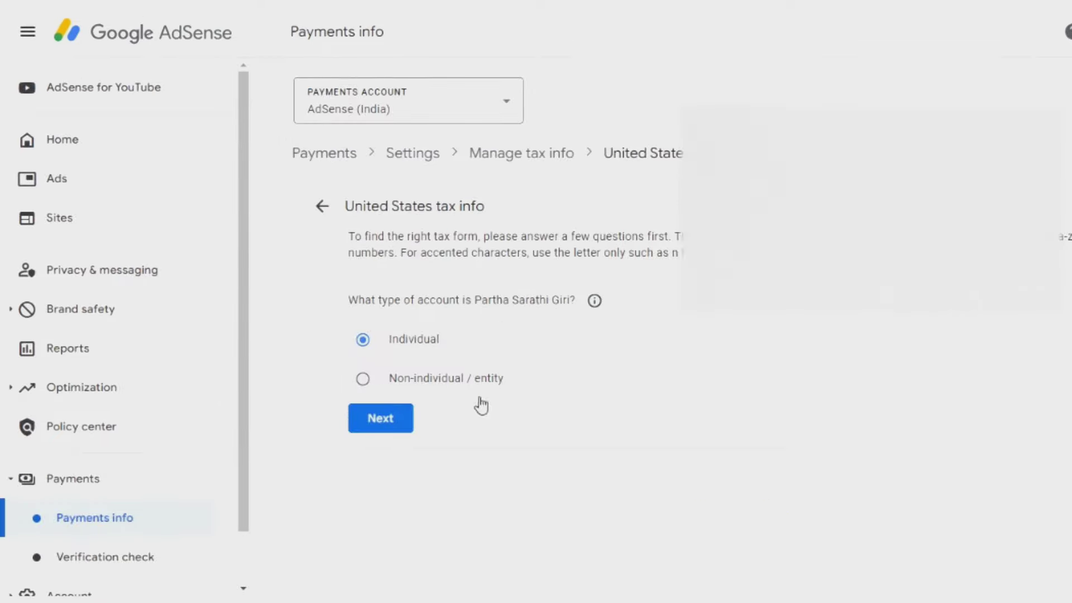
left_click(402, 426)
scroll(614, 394, "up", 2)
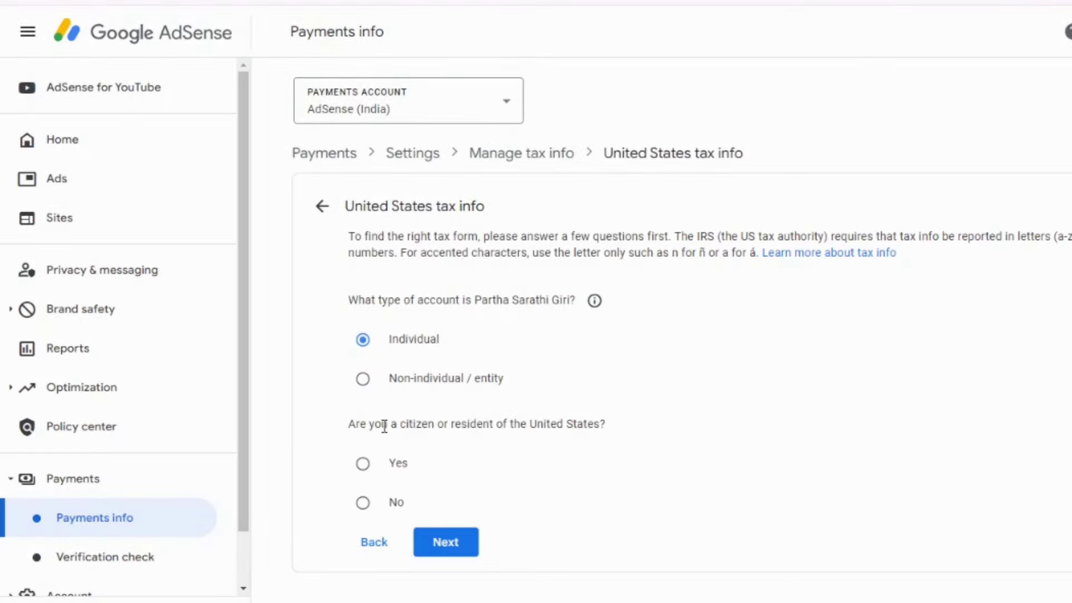
left_click_drag(382, 426, 573, 436)
left_click(398, 505)
scroll(503, 473, "down", 1)
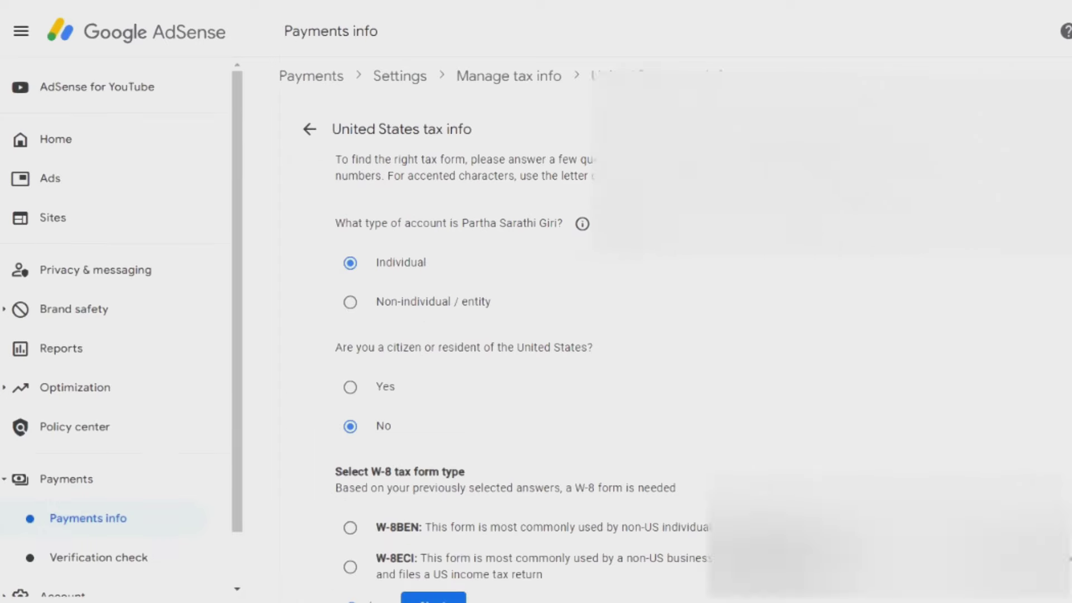
left_click(463, 533)
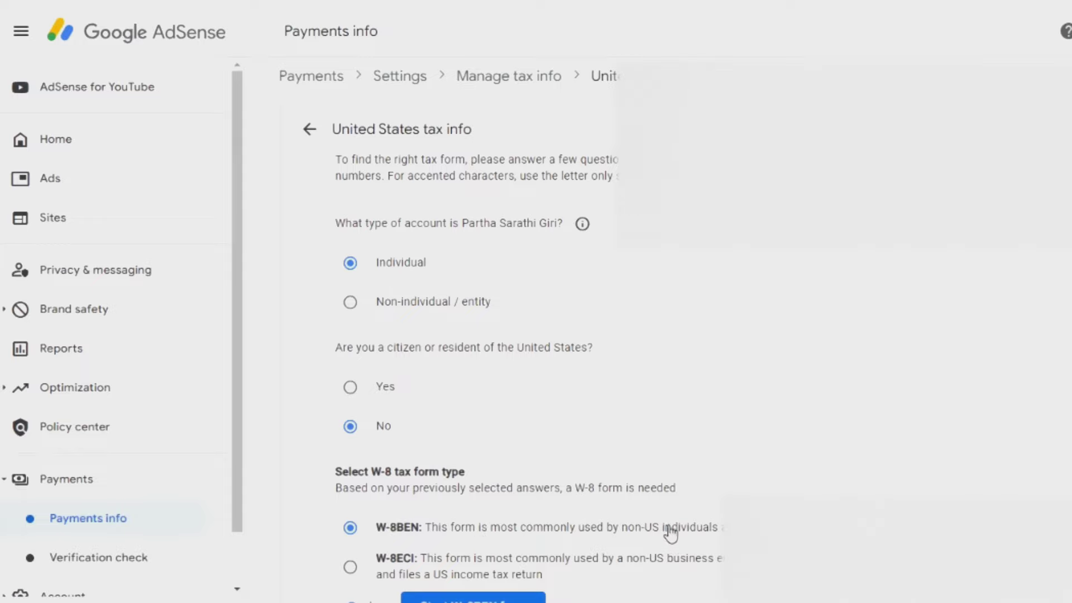
left_click(473, 599)
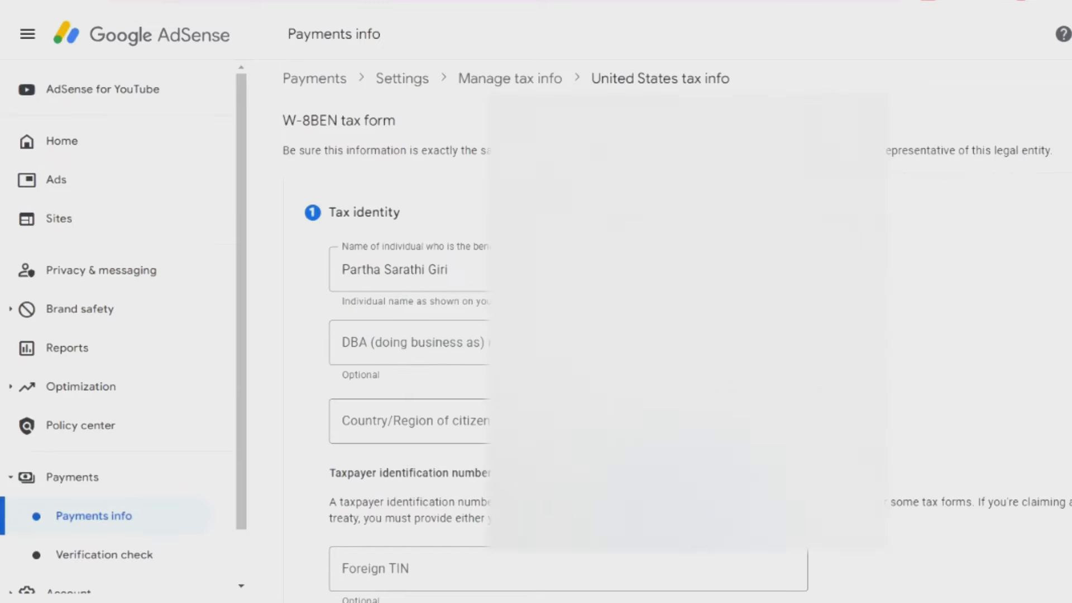
Set country of citizenship to India and begin entering the foreign tax ID number.
scroll(558, 335, "down", 2)
scroll(441, 256, "up", 2)
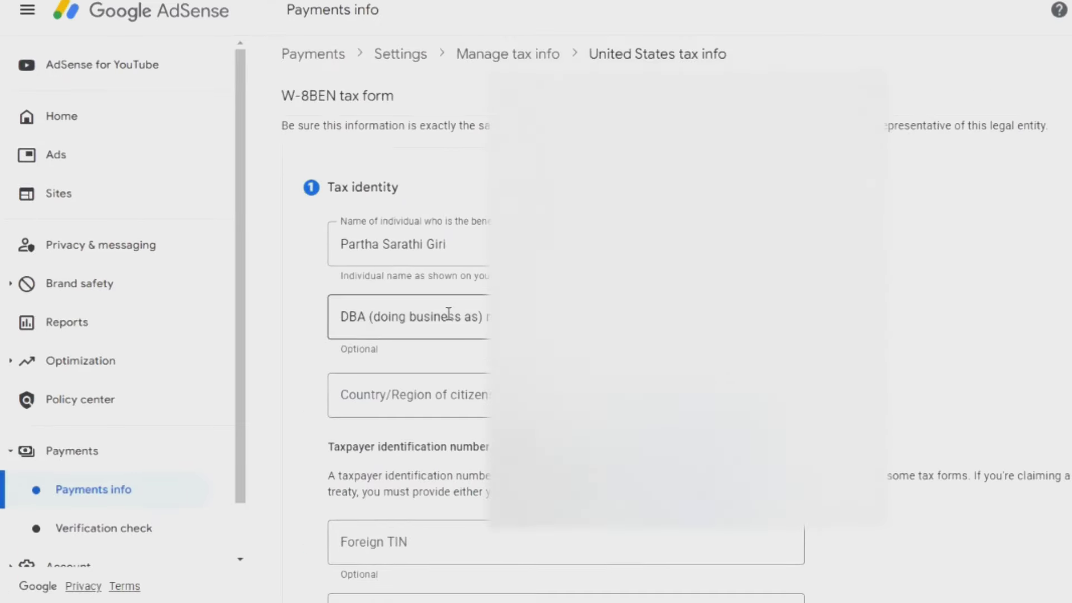
left_click(391, 316)
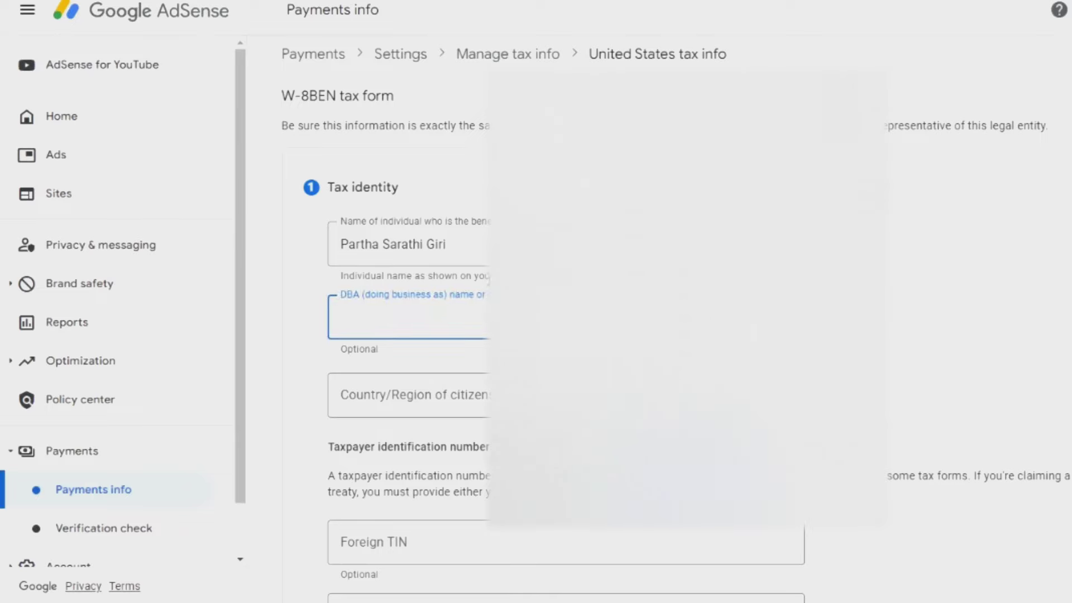
scroll(416, 357, "down", 3)
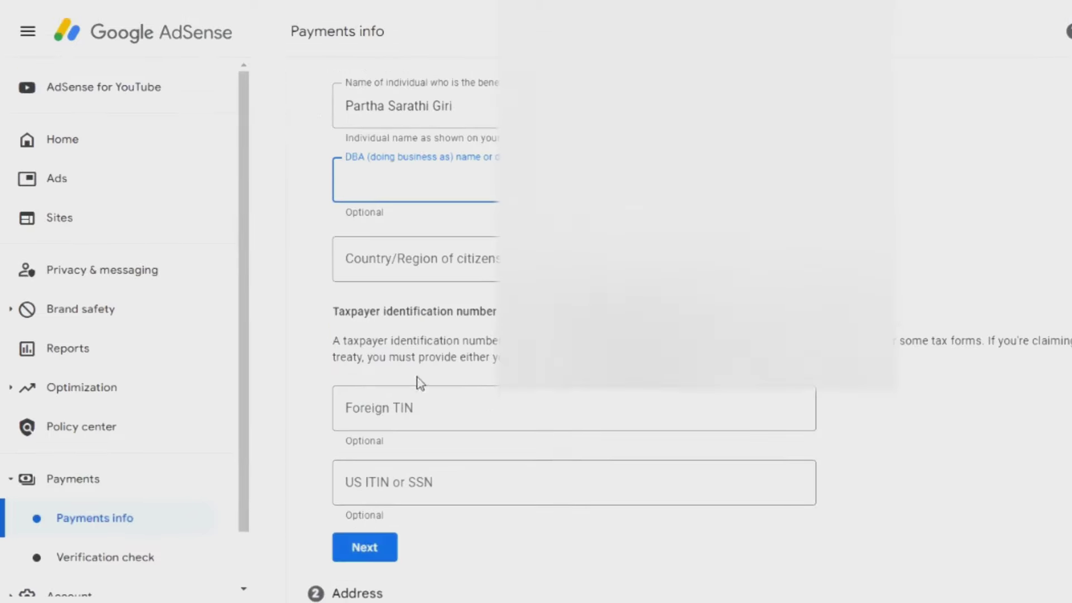
left_click(442, 265)
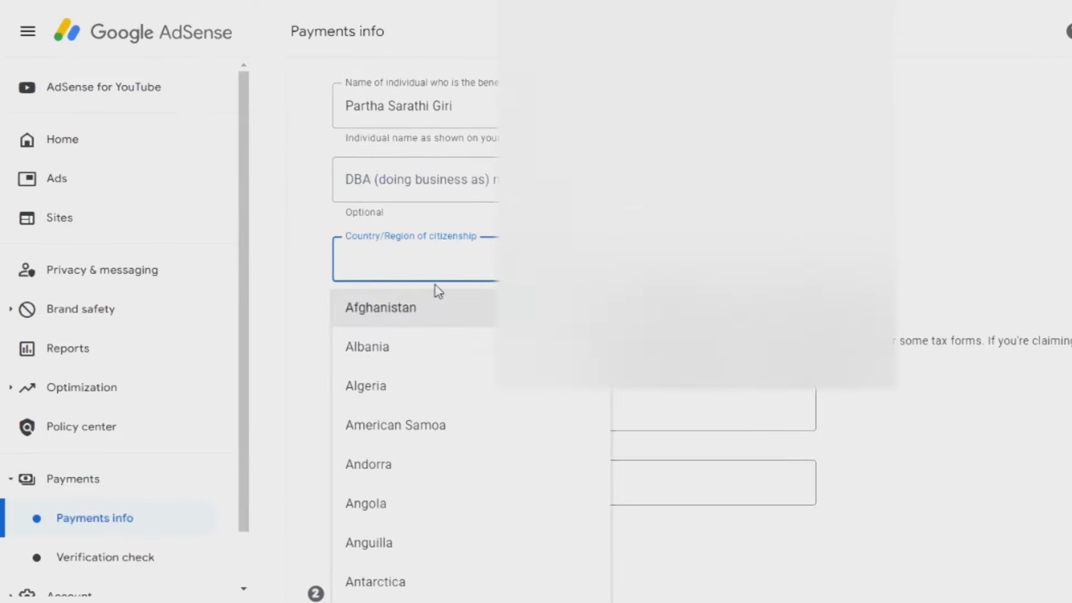
scroll(438, 291, "down", 15)
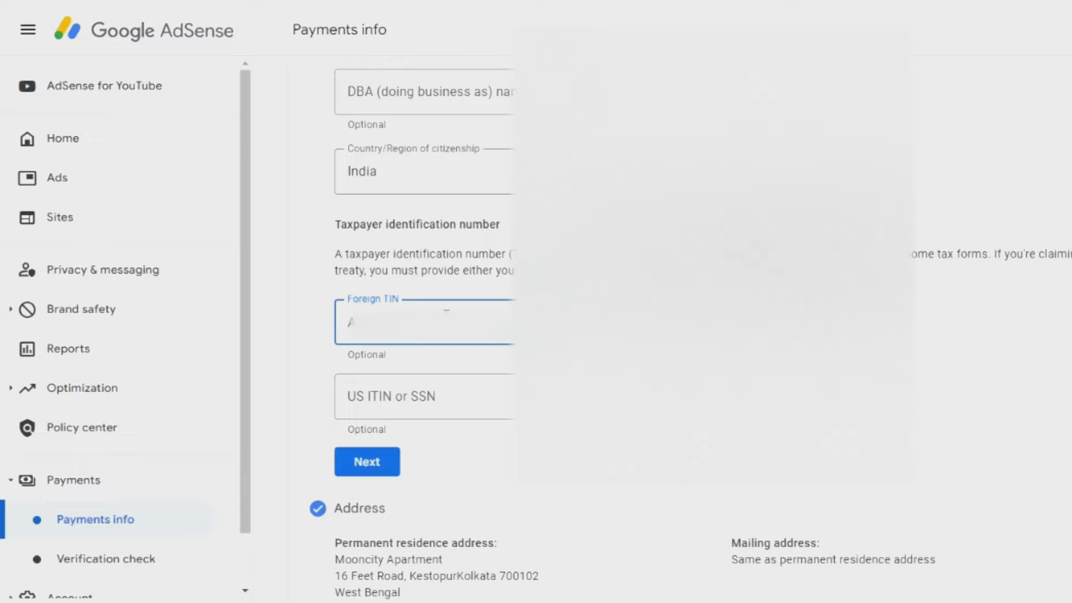
type("BCDE1")
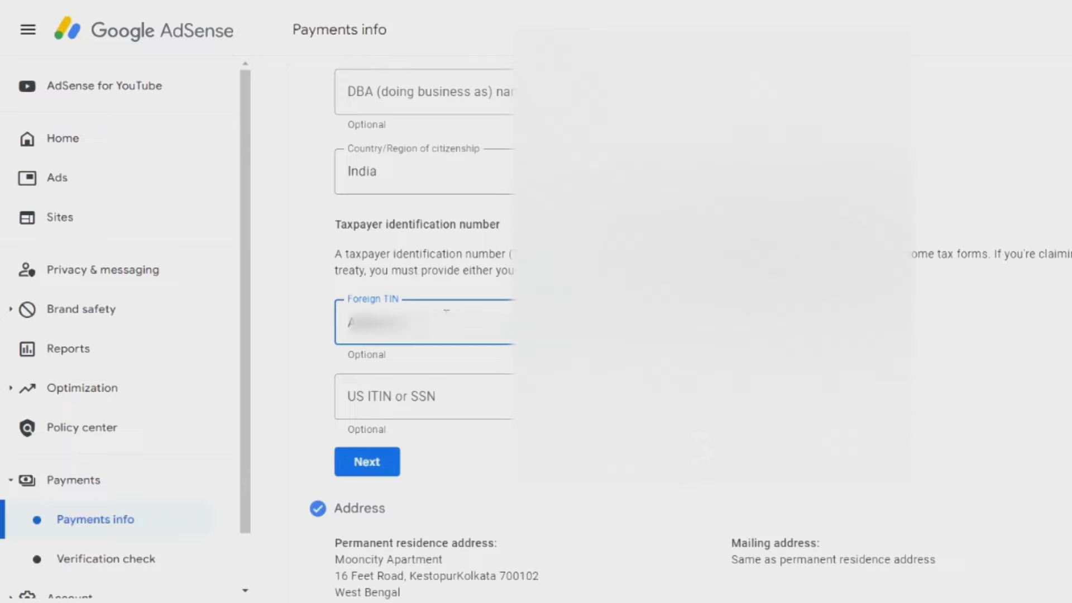
Finish the foreign TIN and confirm the residence address, with mailing address the same.
type("1234A")
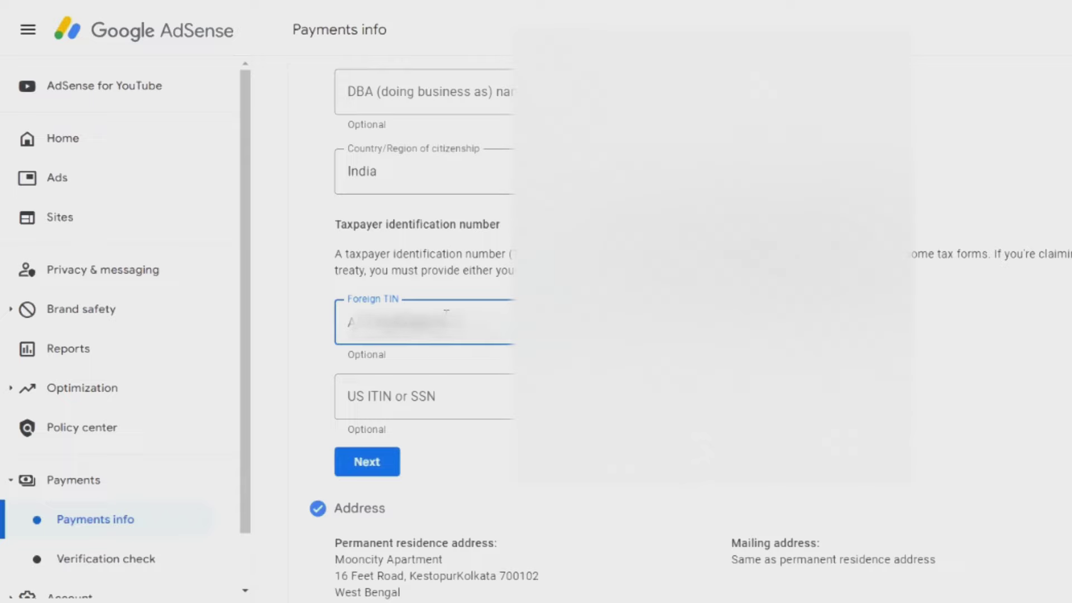
key("Return")
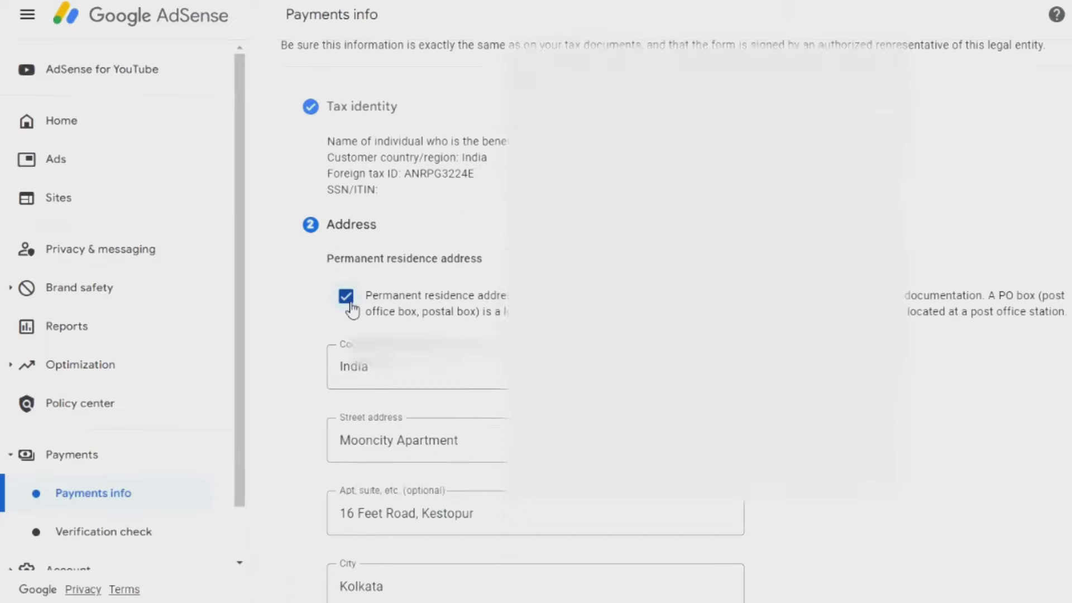
scroll(421, 383, "down", 5)
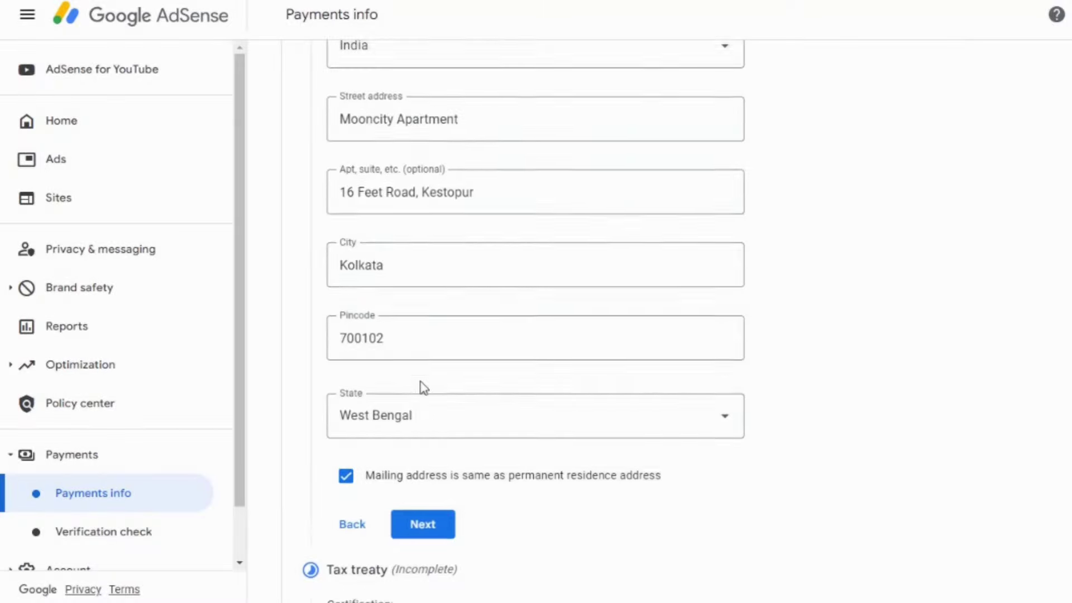
scroll(424, 388, "down", 3)
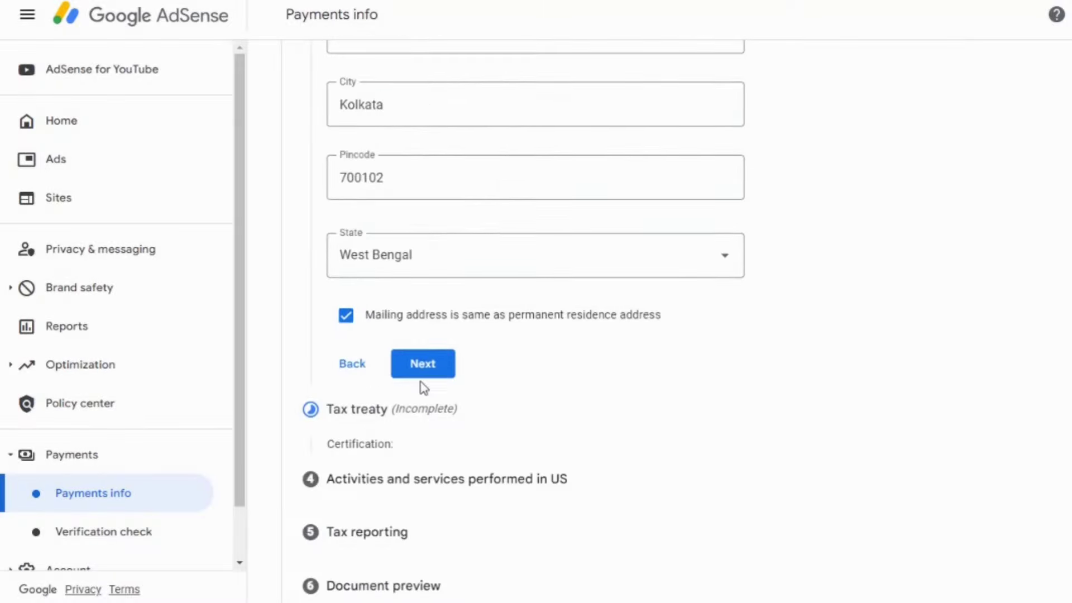
left_click(423, 371)
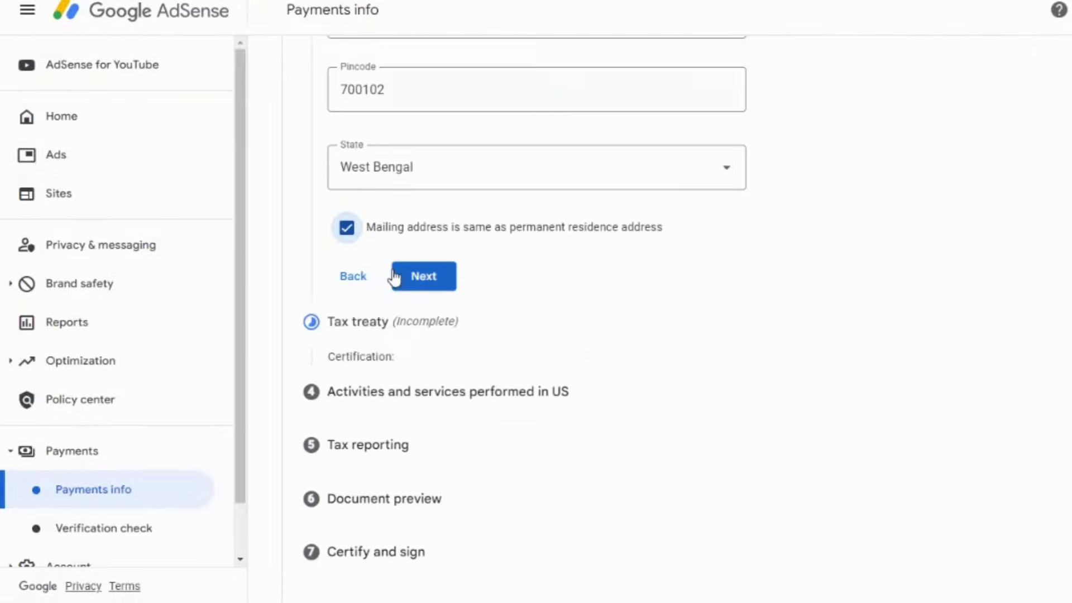
left_click(433, 284)
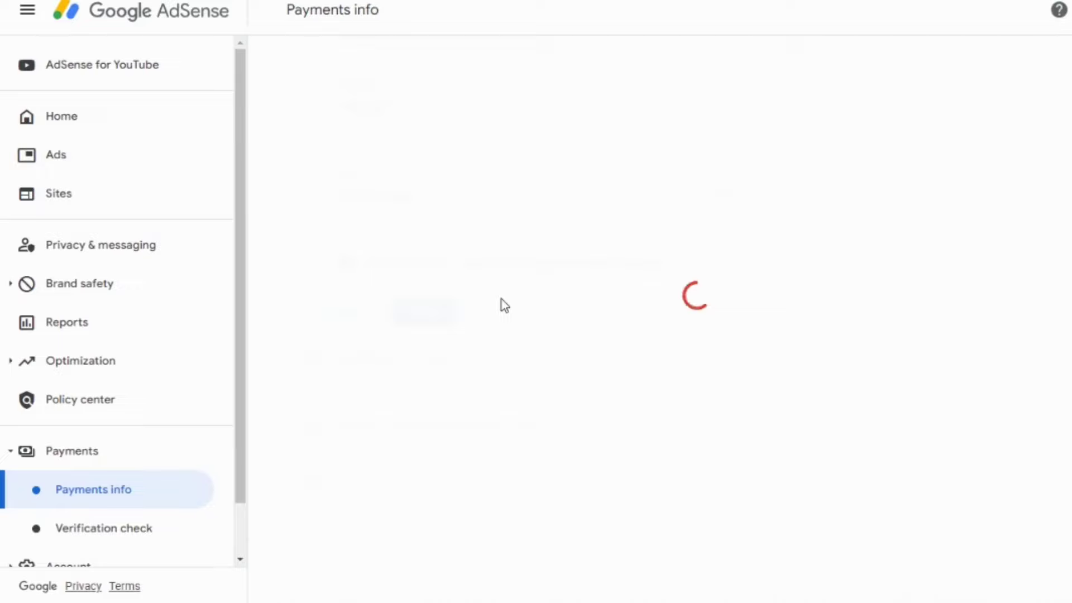
Tick the reduced-rate and treaty-country residency boxes and select India as the country.
left_click(342, 239)
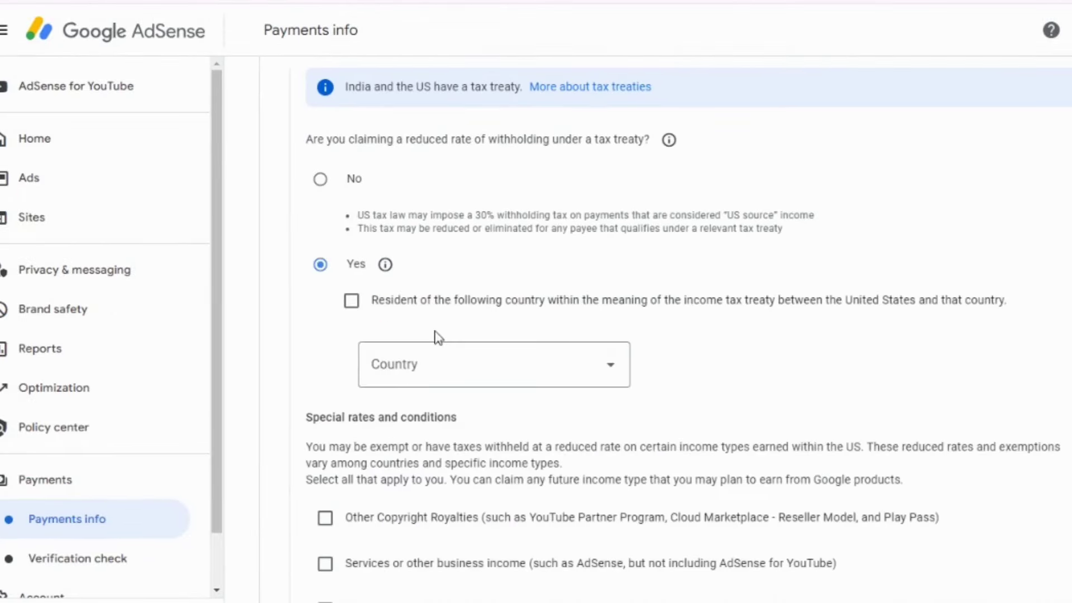
left_click(459, 304)
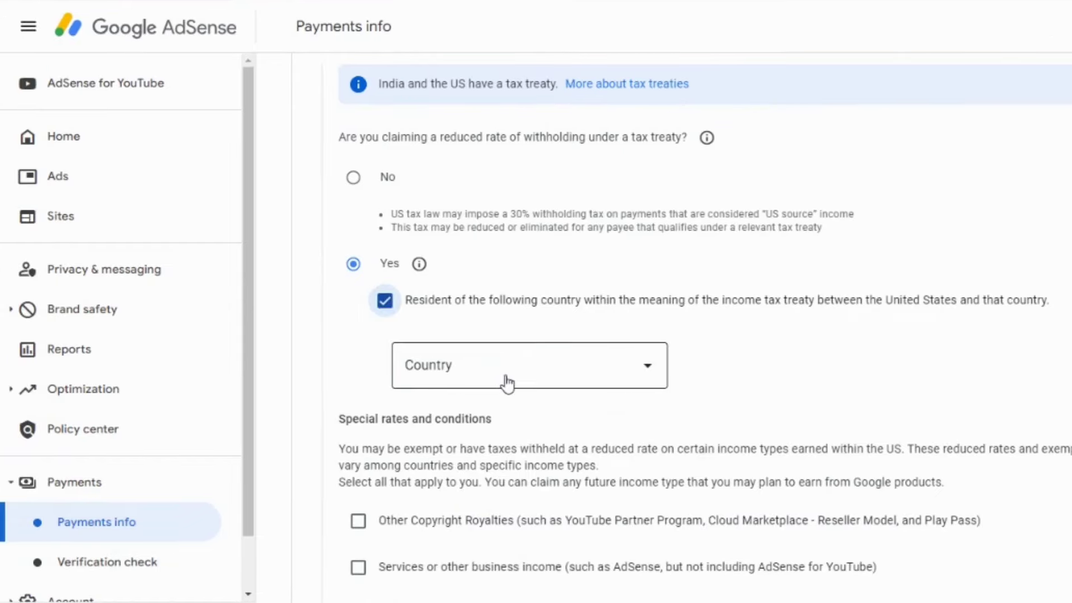
left_click(474, 382)
left_click(385, 301)
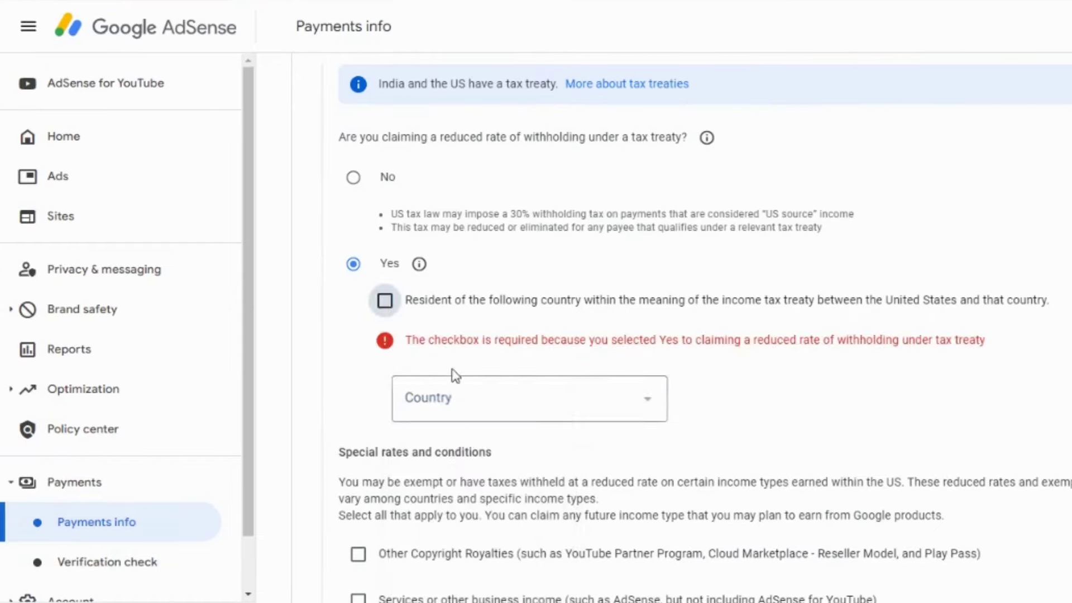
left_click(462, 407)
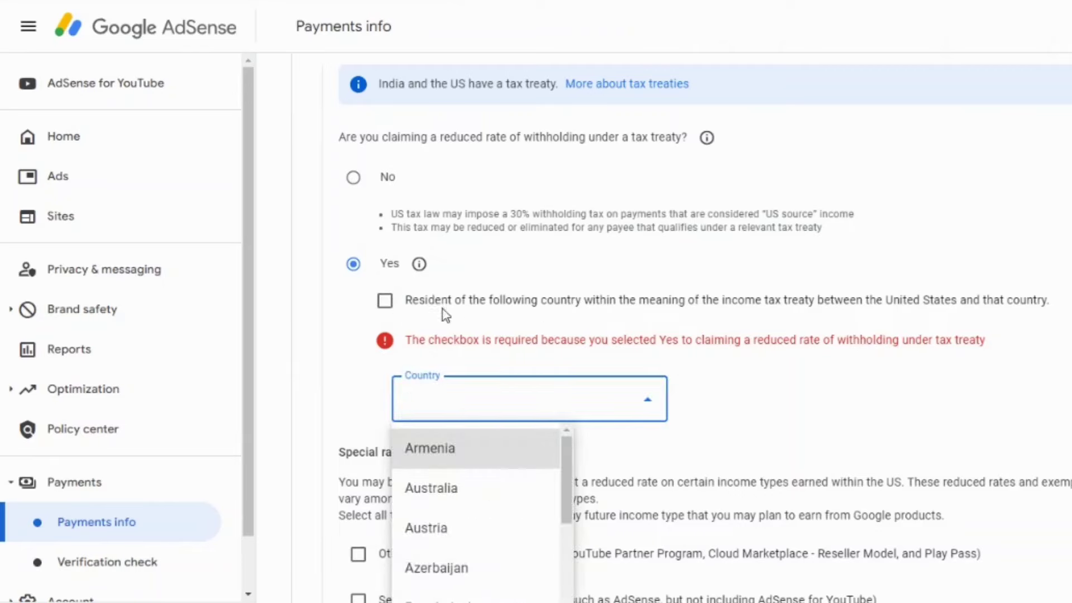
left_click(384, 301)
left_click(479, 385)
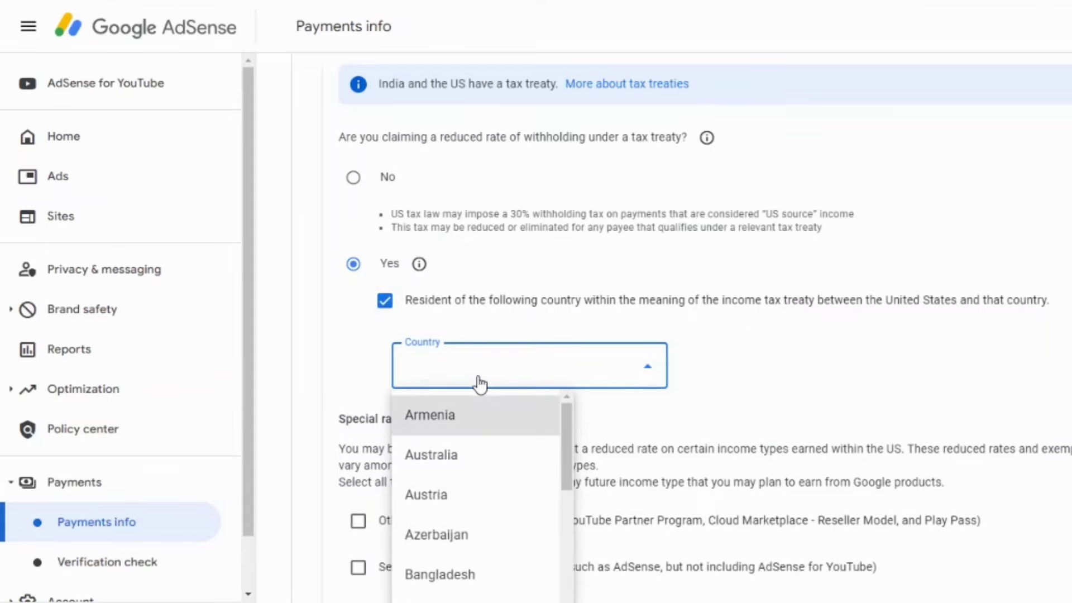
scroll(479, 385, "down", 10)
scroll(498, 514, "down", 4)
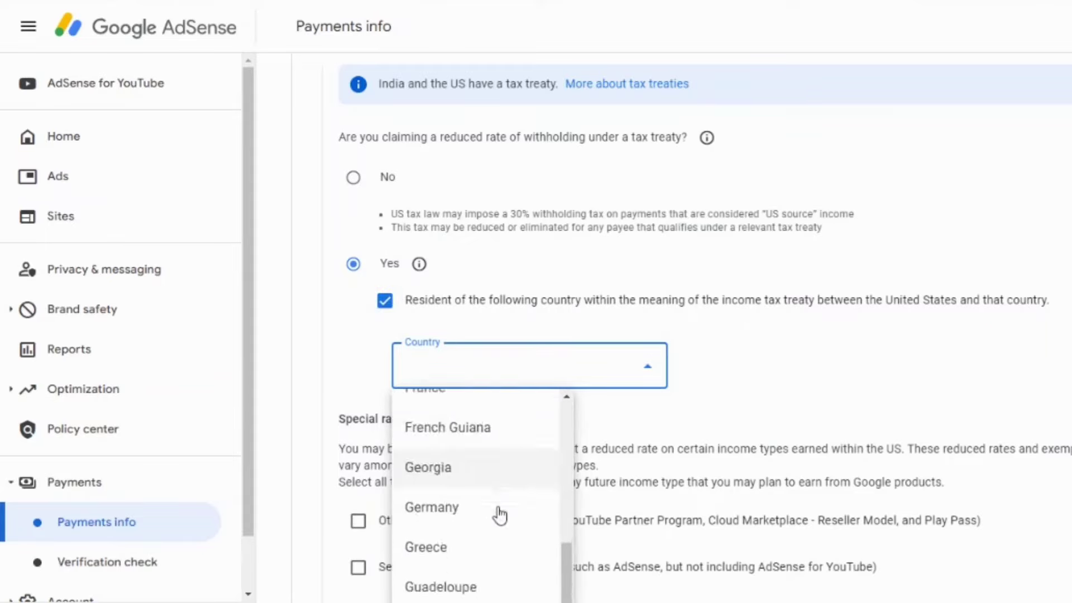
left_click(486, 535)
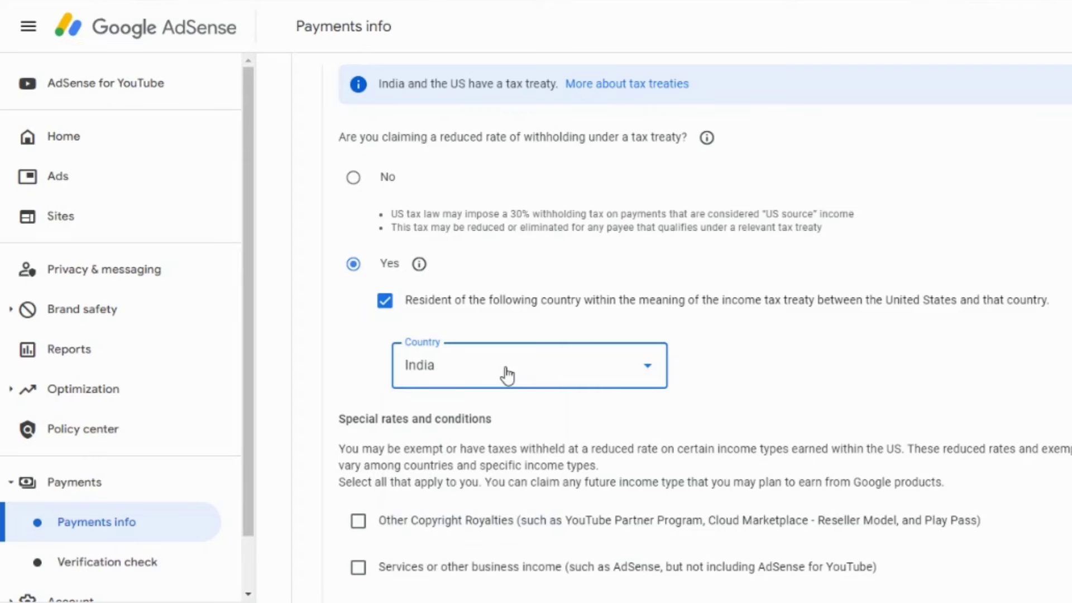
scroll(508, 375, "down", 4)
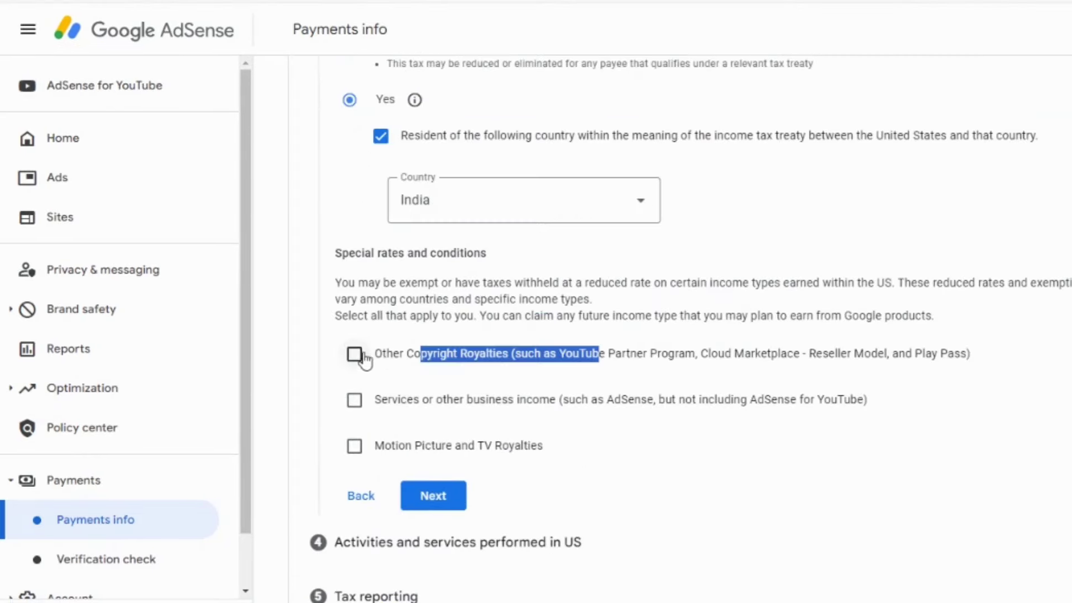
Claim 15% under Article 12 paragraph 2A II for other copyright royalties and affirm the treaty terms.
left_click(361, 354)
scroll(445, 421, "down", 1)
left_click(461, 356)
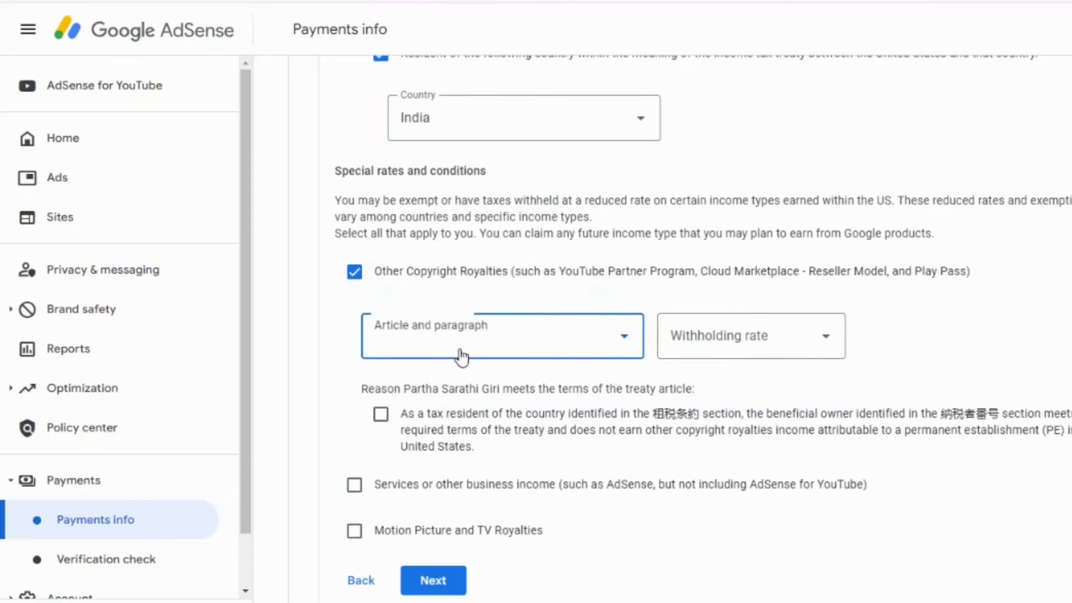
left_click(450, 383)
left_click(742, 352)
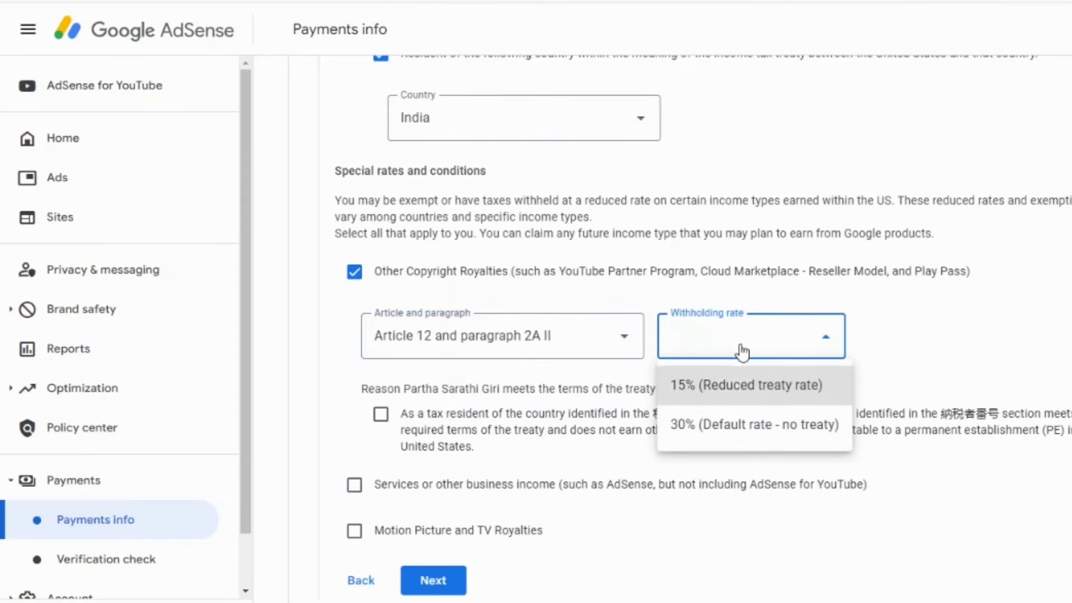
left_click(742, 402)
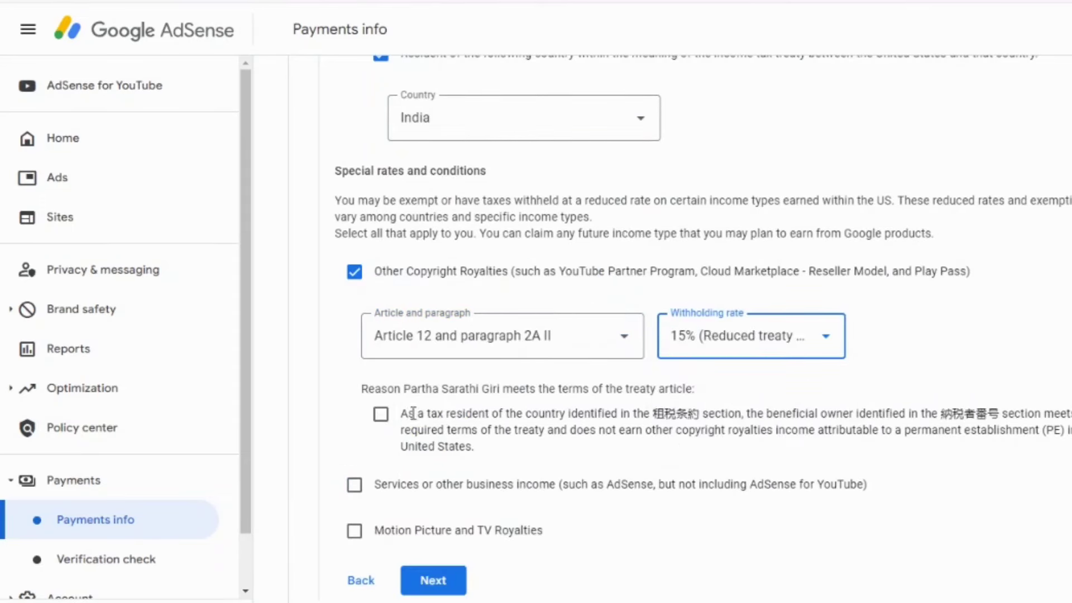
left_click(381, 414)
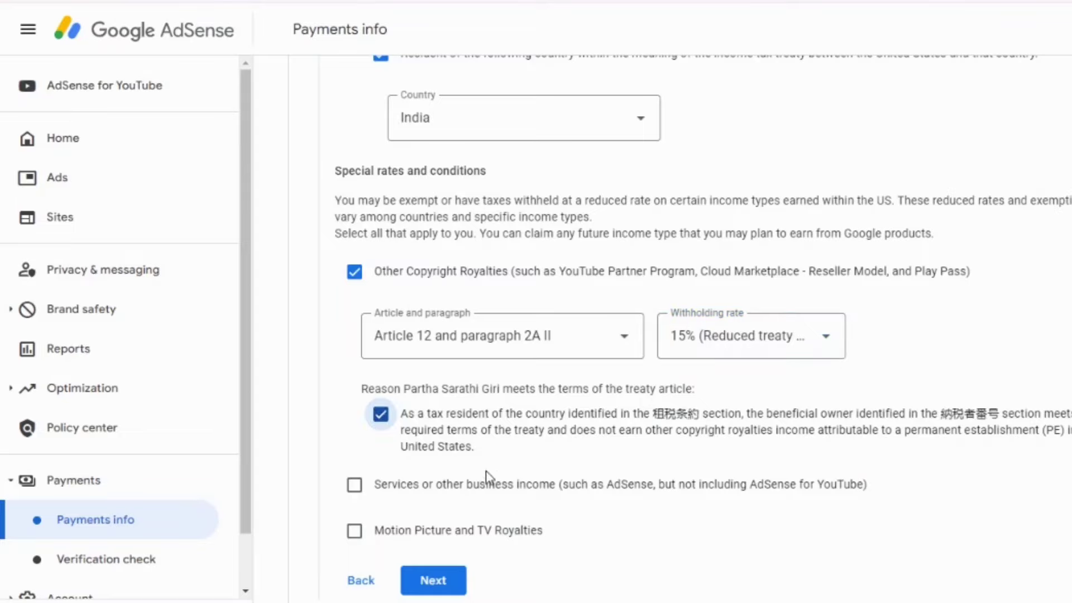
Claim 0% under Article 7 paragraph 1 for services income and affirm the treaty terms.
left_click(355, 485)
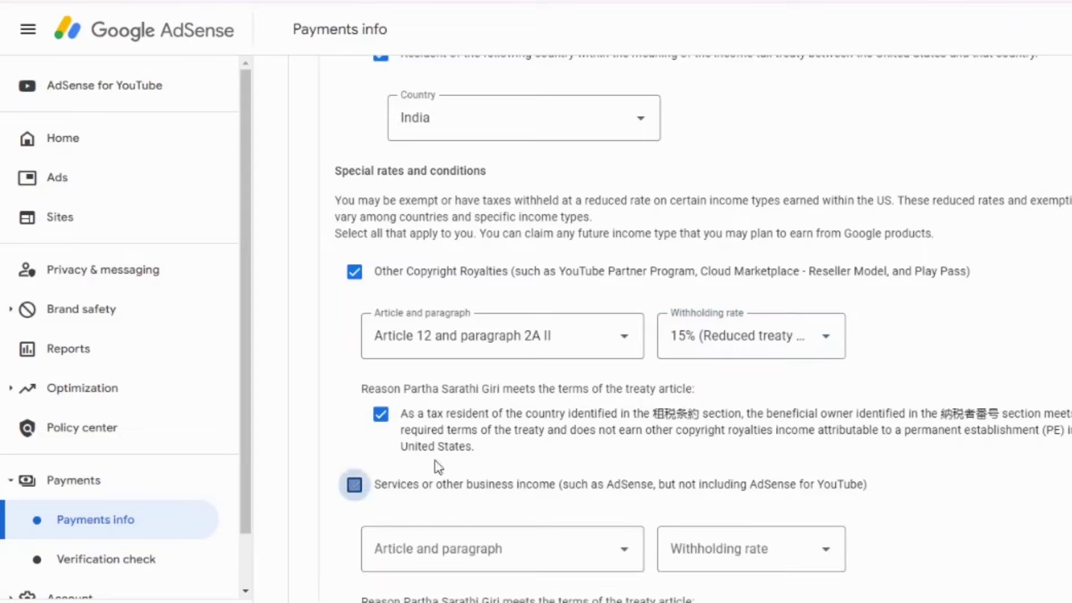
scroll(471, 438, "down", 3)
left_click(477, 393)
left_click(467, 437)
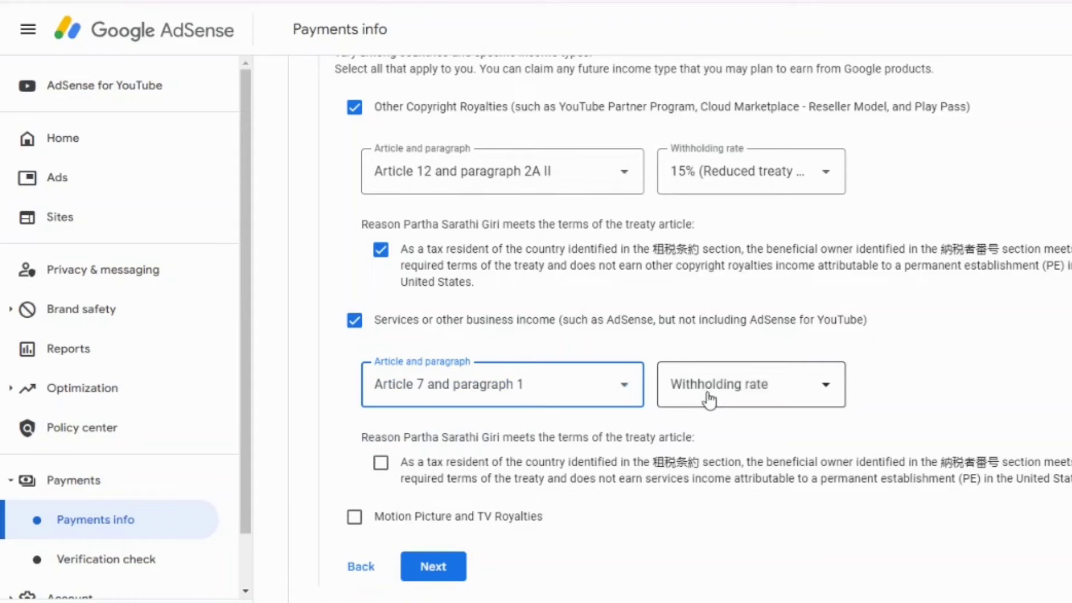
left_click(709, 395)
left_click(711, 444)
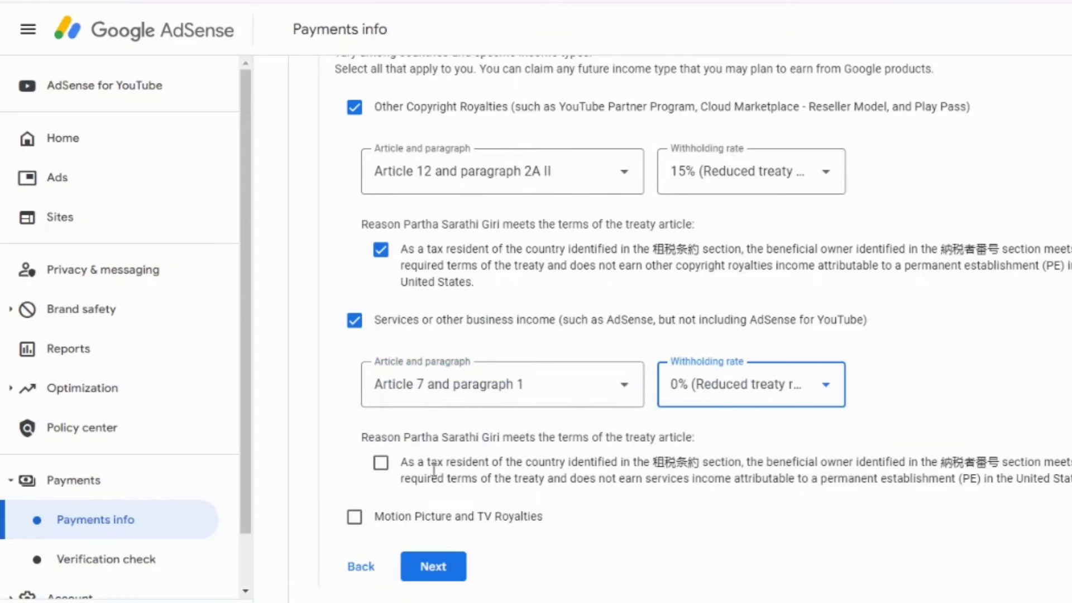
left_click(385, 466)
Claim 15% under Article 12 paragraph 2A II for motion picture and TV royalties, then submit.
scroll(469, 437, "down", 3)
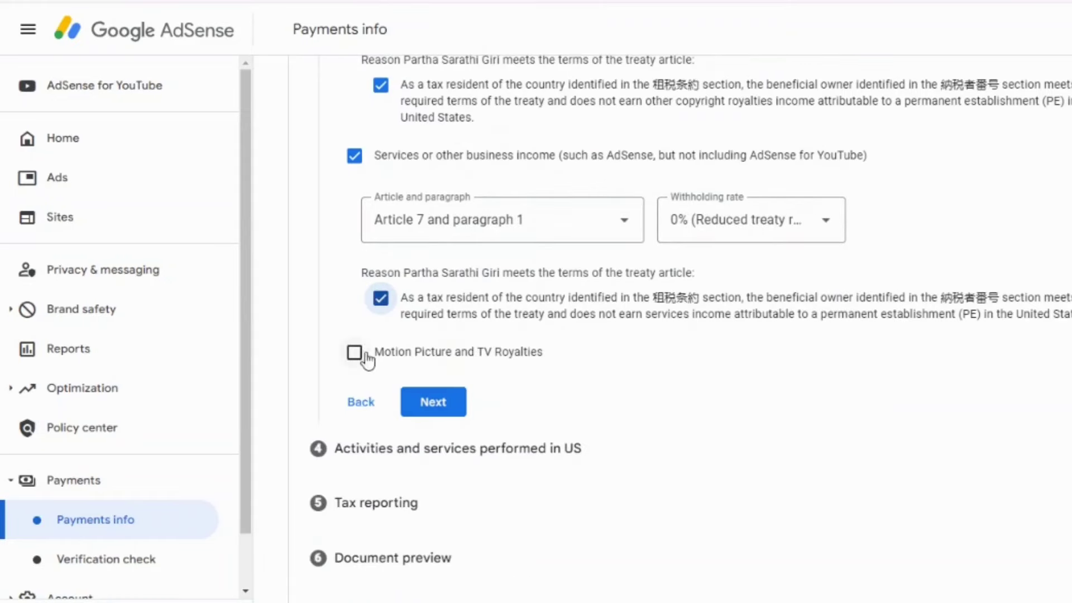
left_click(355, 352)
left_click(438, 426)
left_click(442, 464)
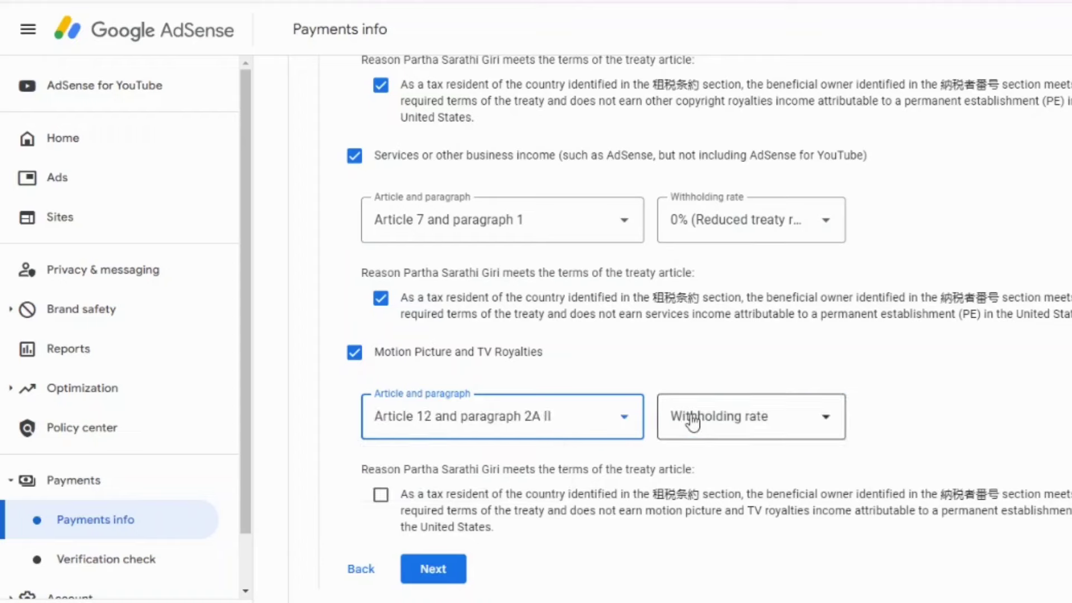
left_click(692, 423)
left_click(705, 470)
scroll(615, 430, "down", 3)
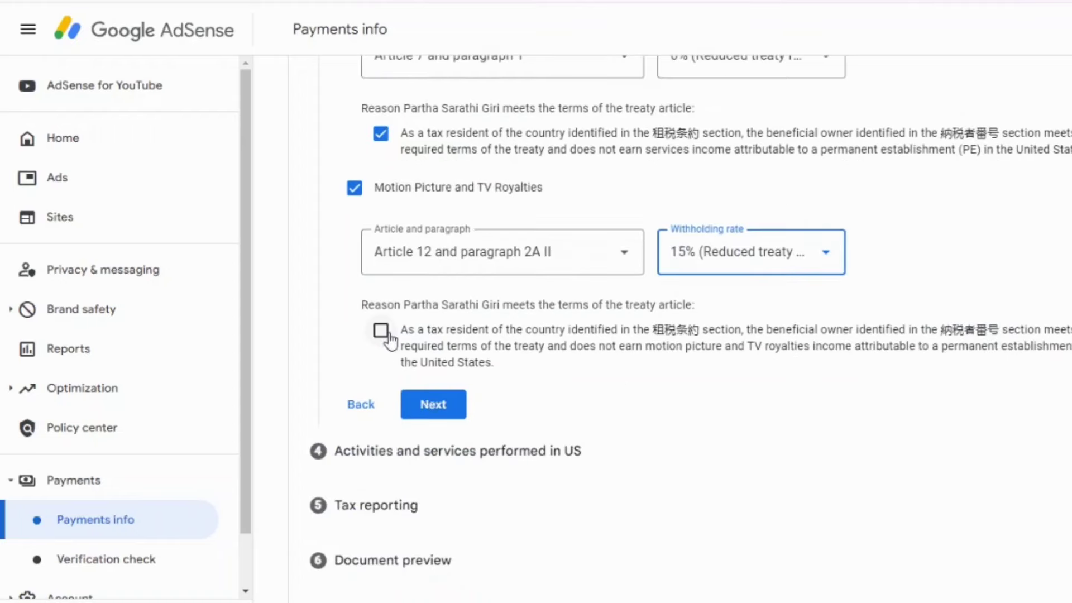
left_click(382, 333)
scroll(577, 324, "up", 3)
scroll(555, 384, "down", 3)
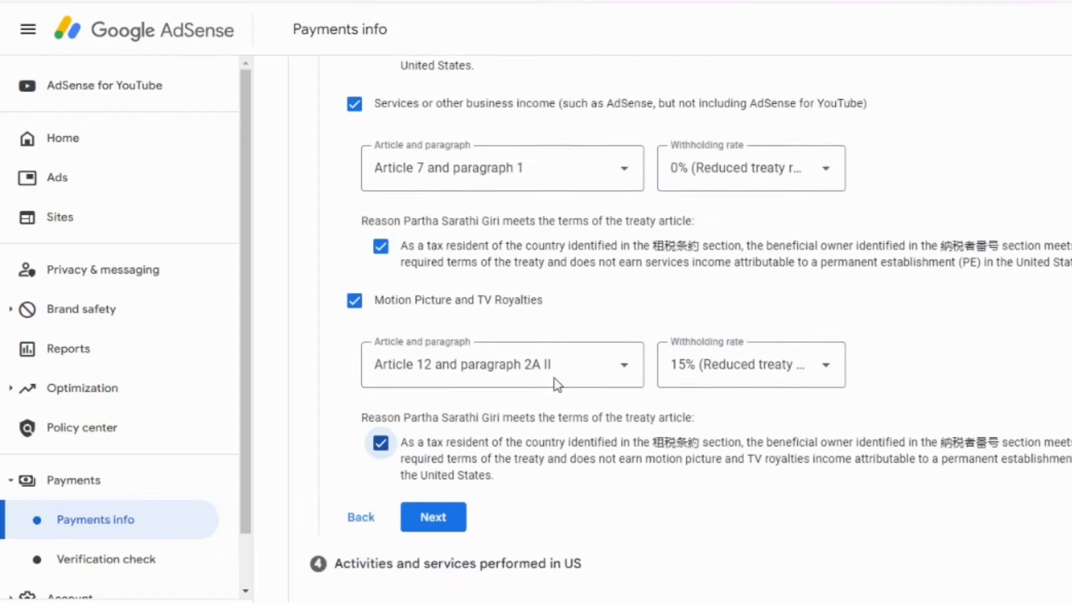
left_click(433, 374)
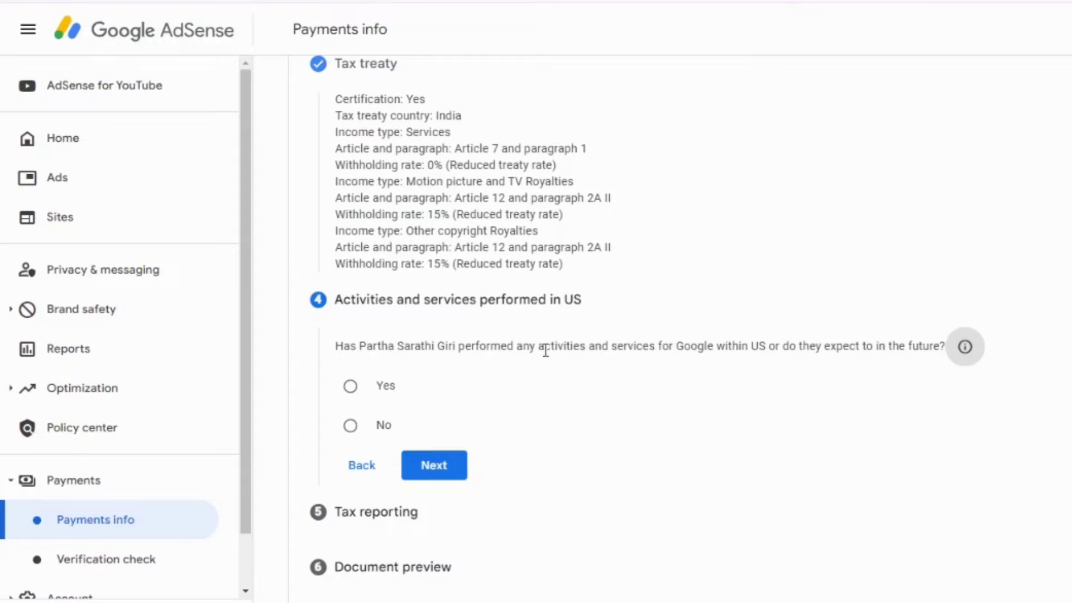
Answer No to US activities, certify services are performed solely outside the US, and continue.
scroll(545, 350, "down", 1)
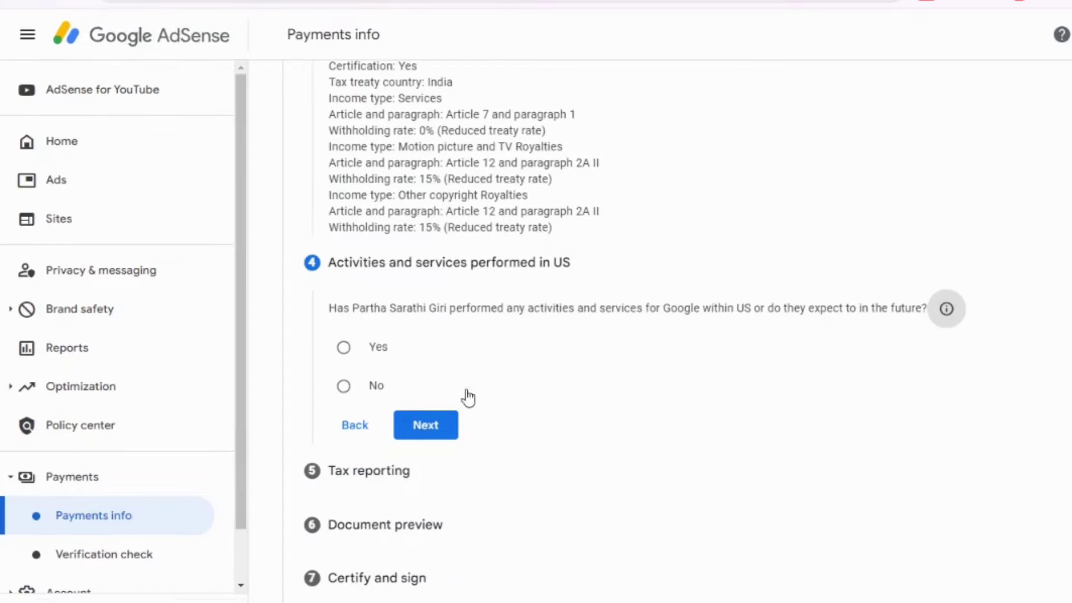
left_click(375, 391)
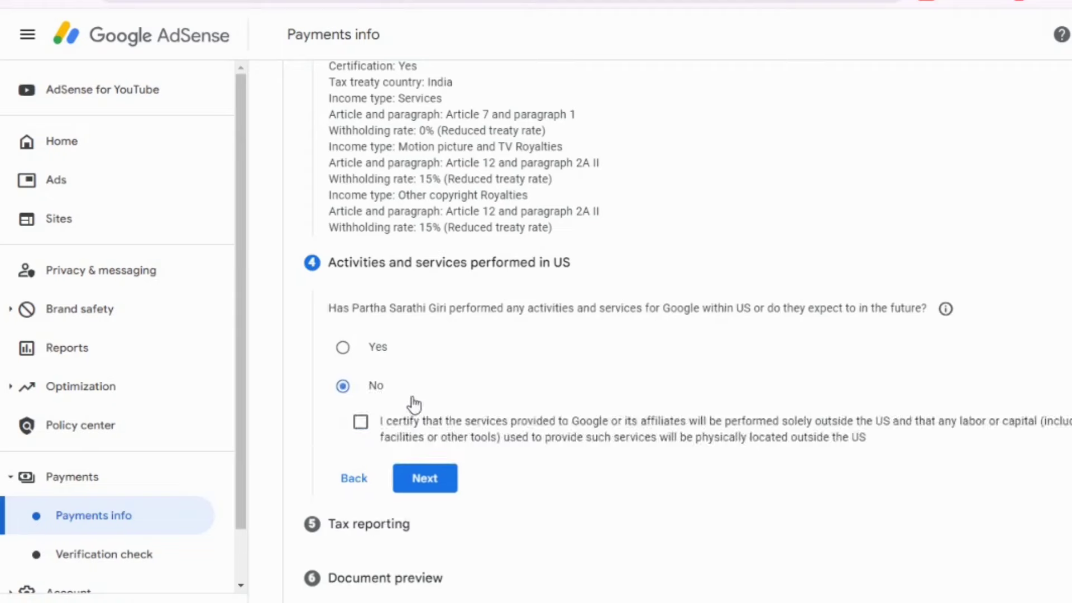
left_click(380, 430)
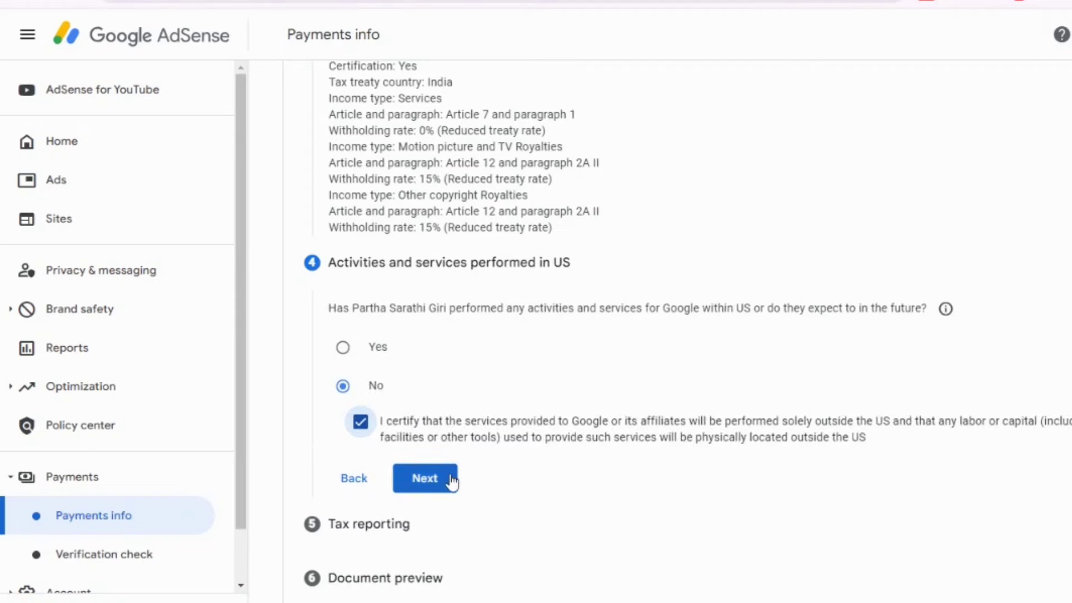
left_click(425, 479)
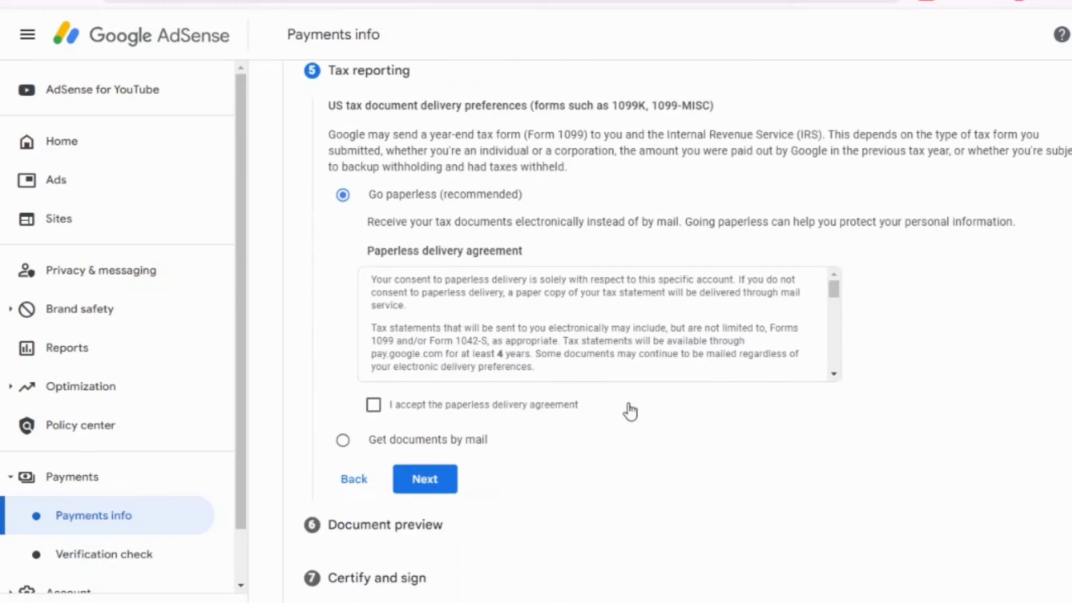
Tick 'I accept the paperless delivery agreement' with Go paperless selected.
left_click(374, 405)
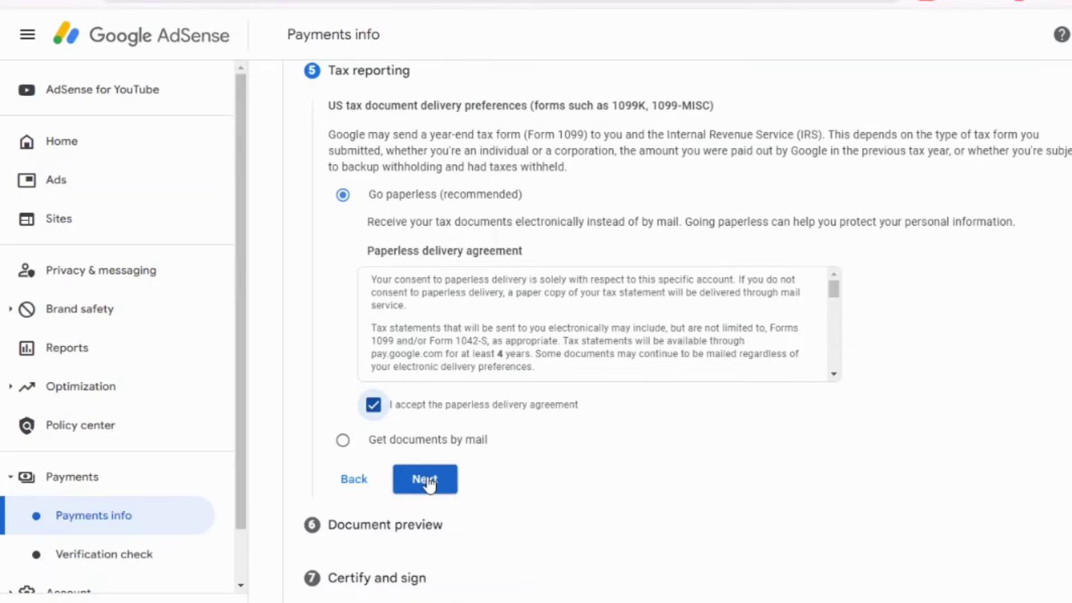
scroll(475, 240, "up", 3)
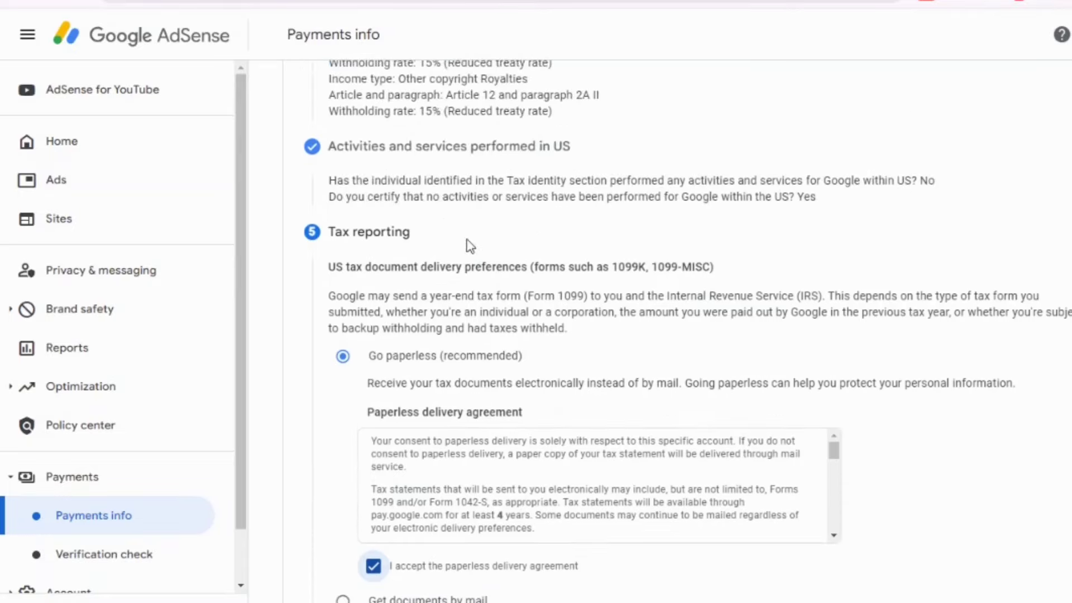
scroll(418, 189, "down", 3)
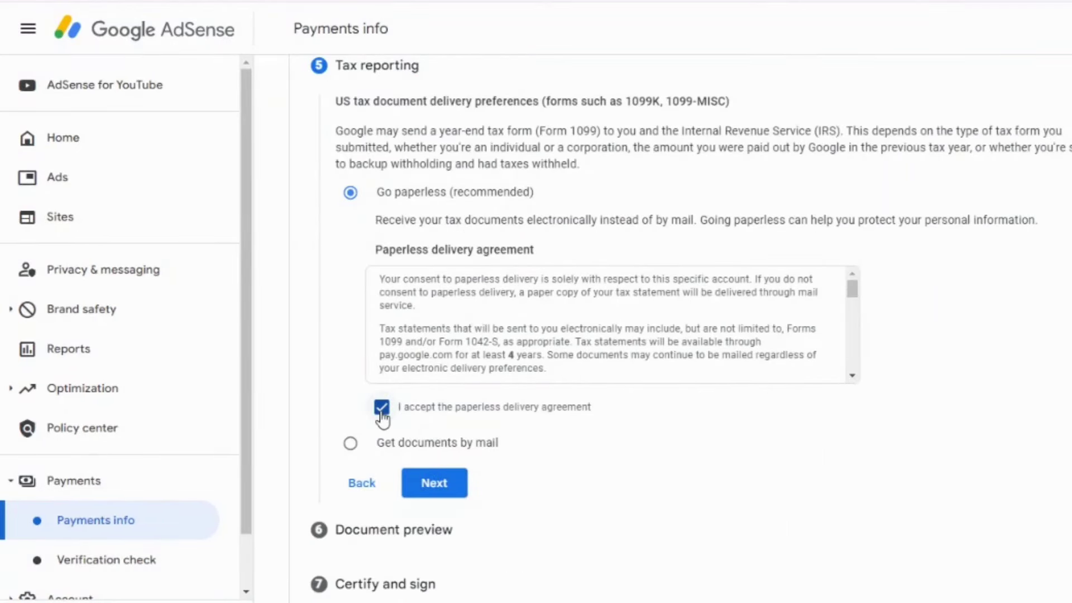
left_click(382, 407)
left_click(382, 408)
Confirm the generated W-8BEN documents were reviewed and continue to Certify and sign.
left_click(434, 486)
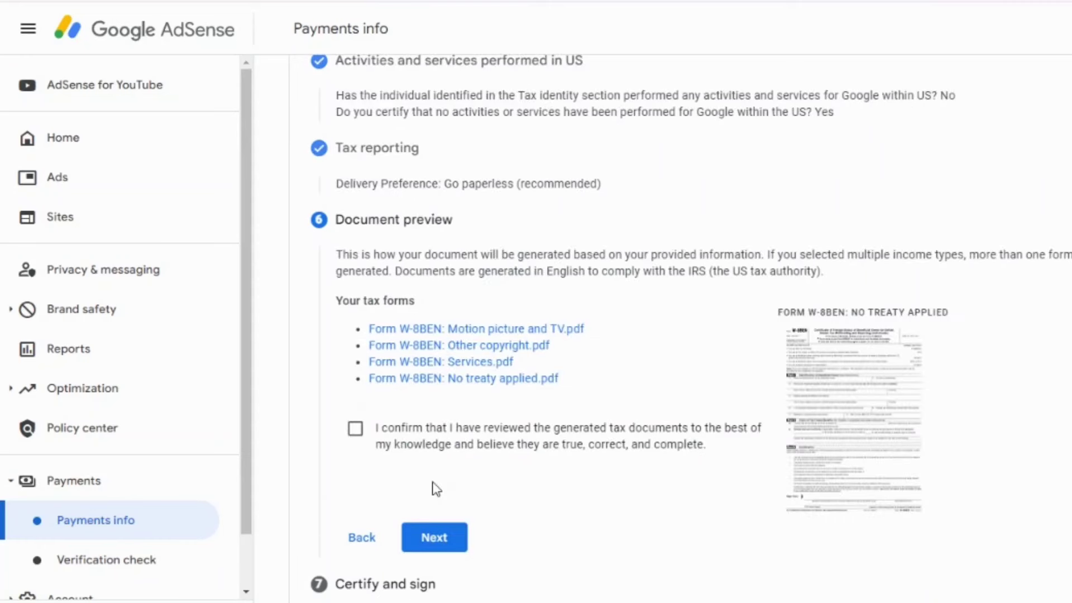
left_click(355, 428)
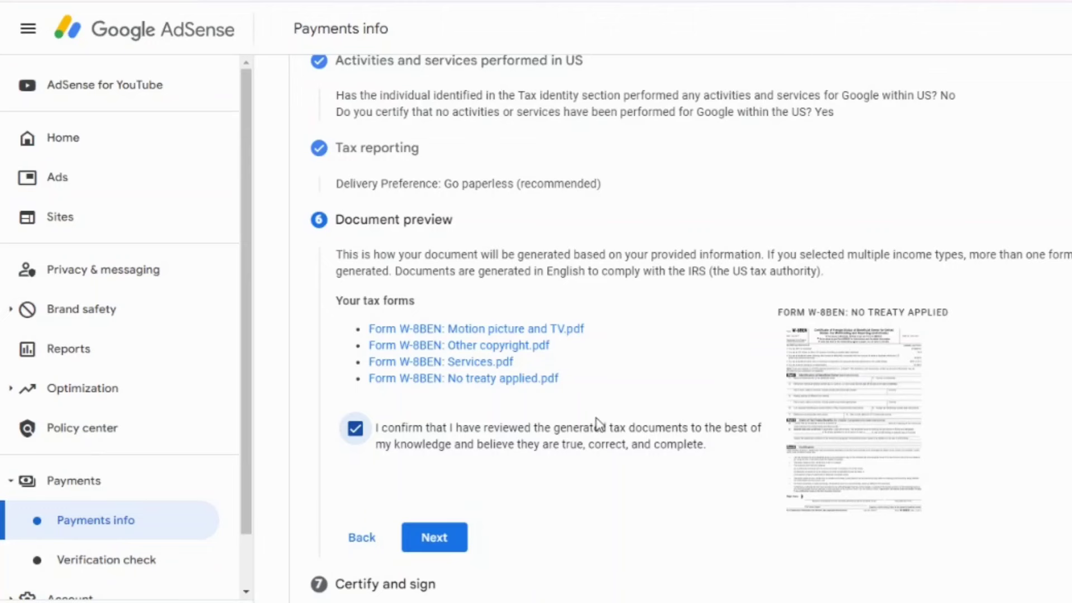
left_click(432, 541)
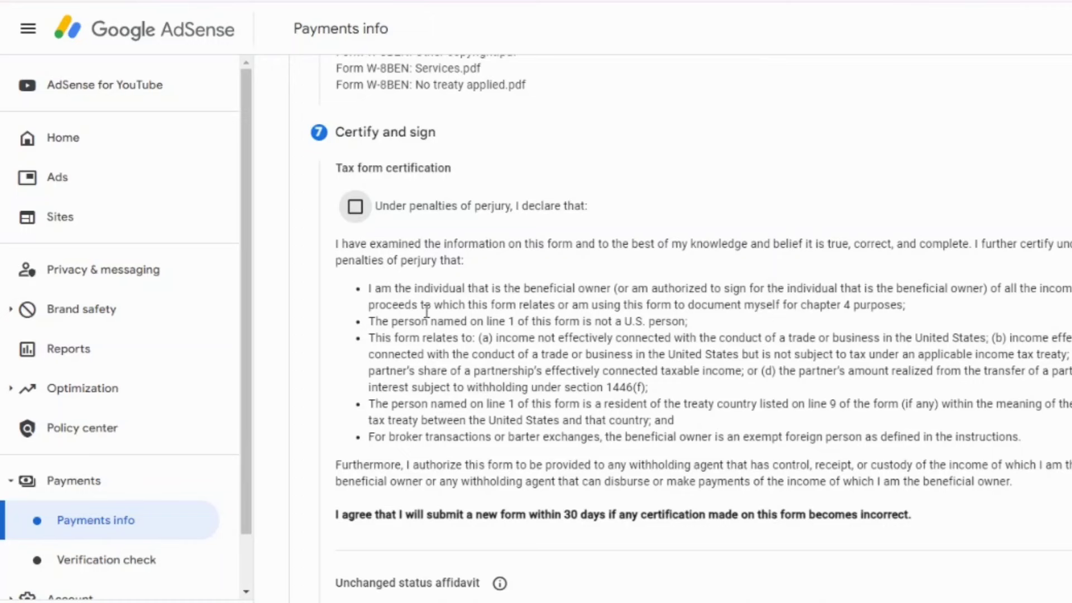
Select 'Yes, I am the beneficial owner', leave the unchanged status affidavit unticked, and submit.
scroll(426, 311, "down", 7)
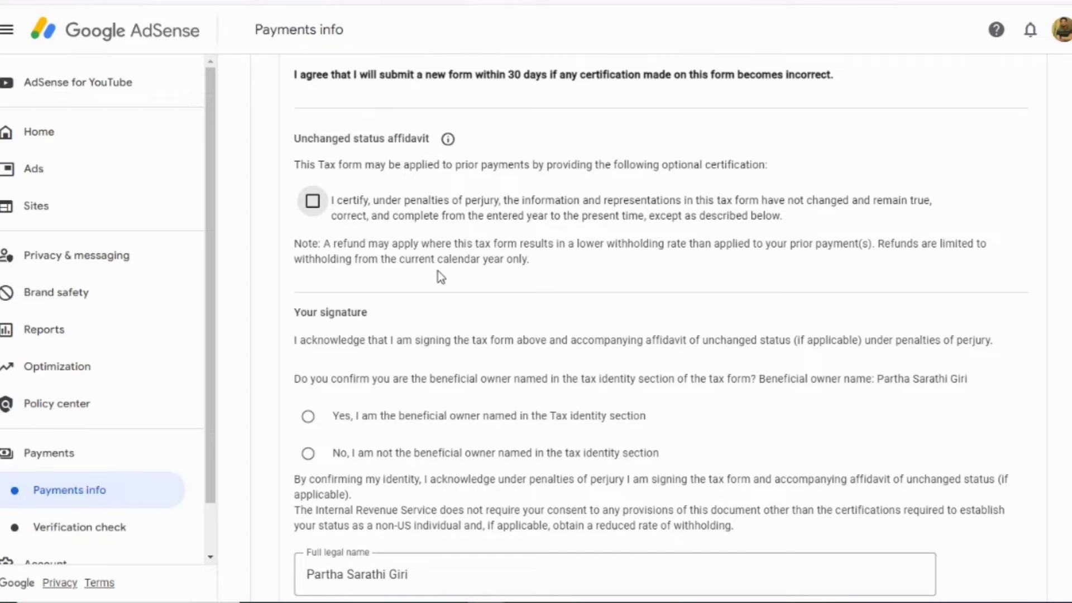
scroll(438, 270, "down", 1)
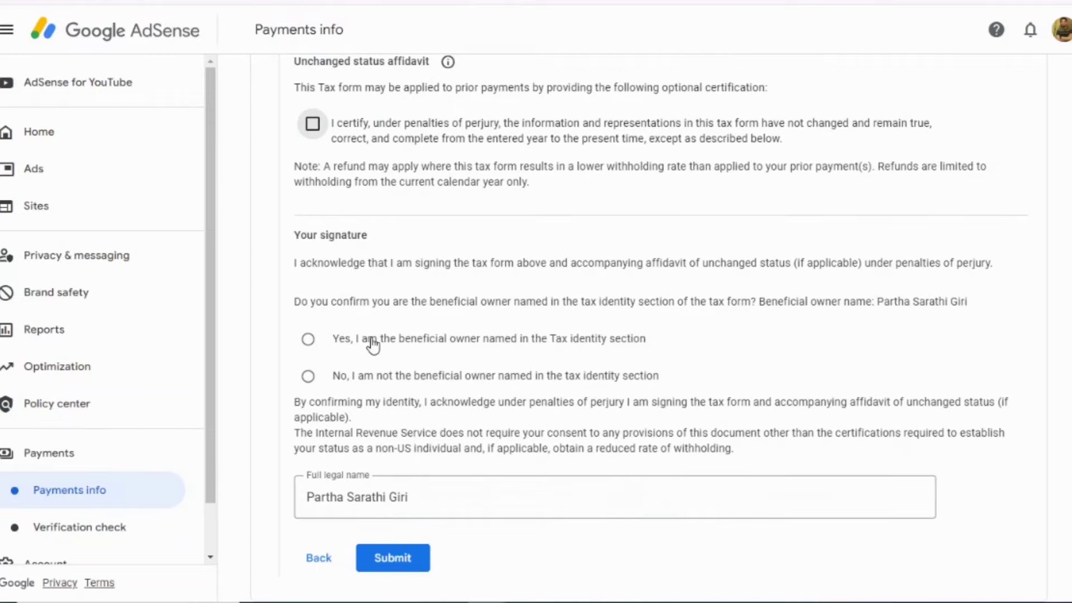
left_click(373, 341)
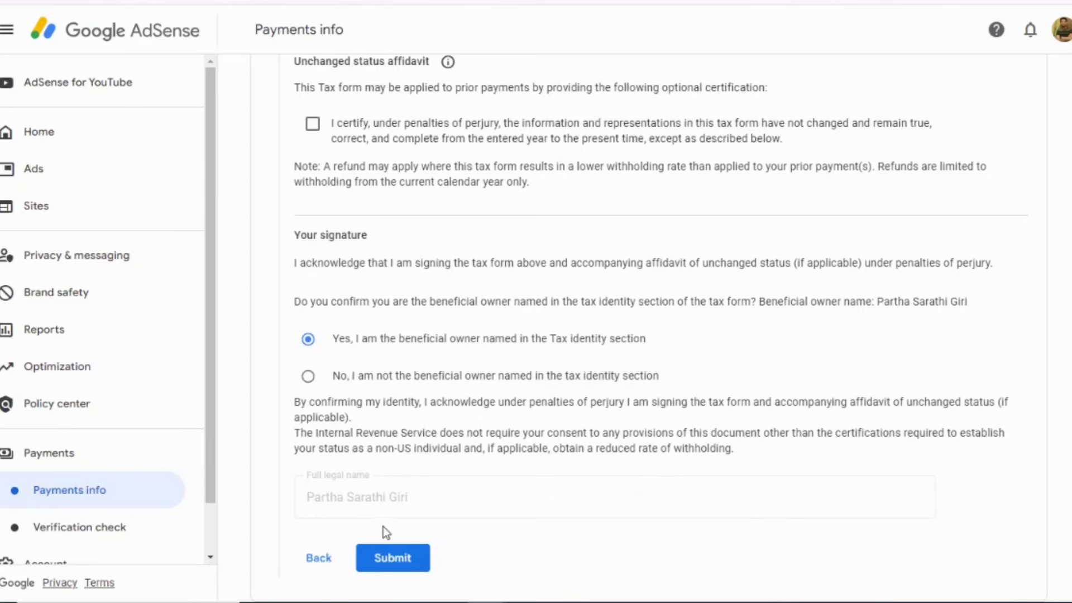
scroll(414, 531, "up", 6)
scroll(486, 371, "down", 5)
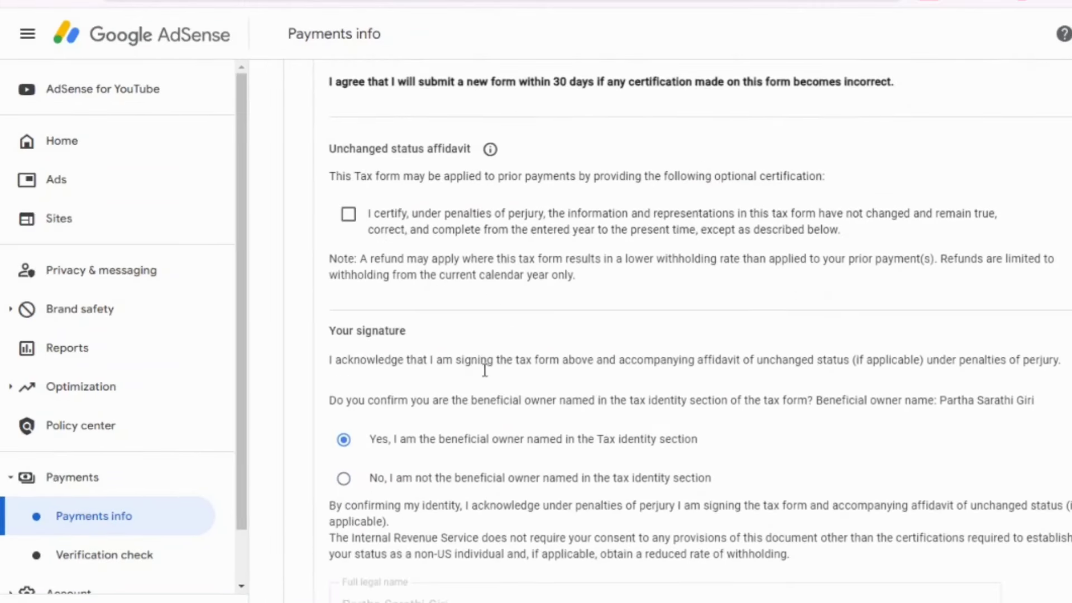
left_click(491, 150)
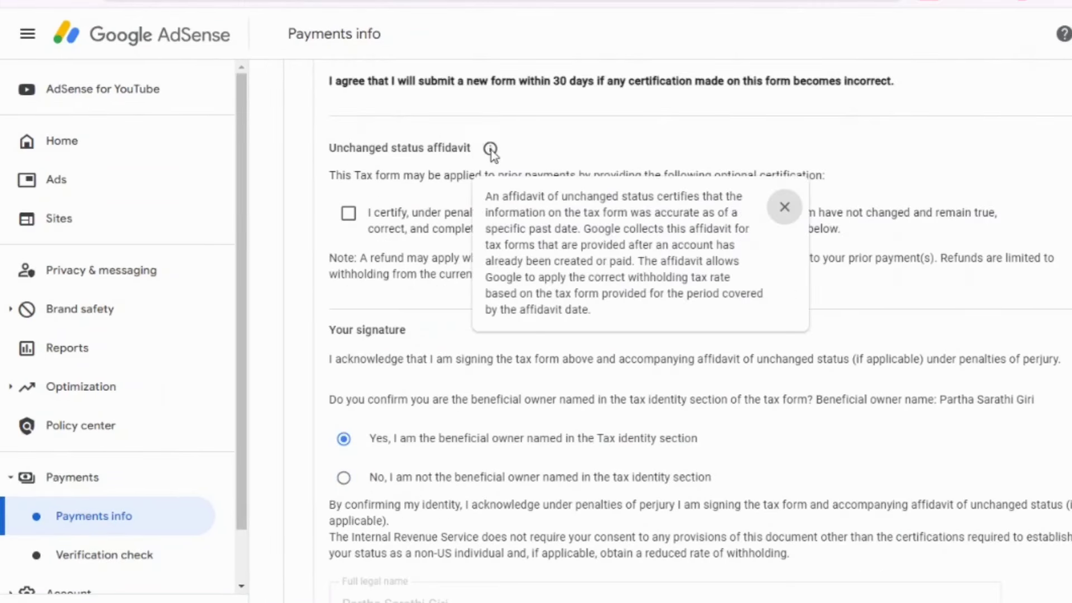
left_click(294, 238)
scroll(311, 299, "down", 2)
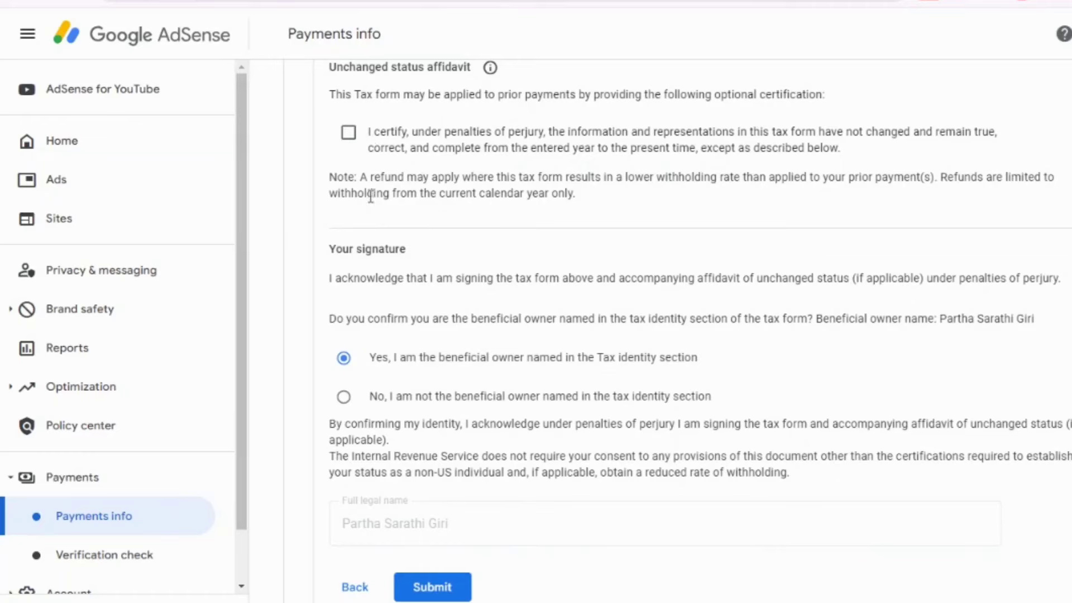
left_click(350, 134)
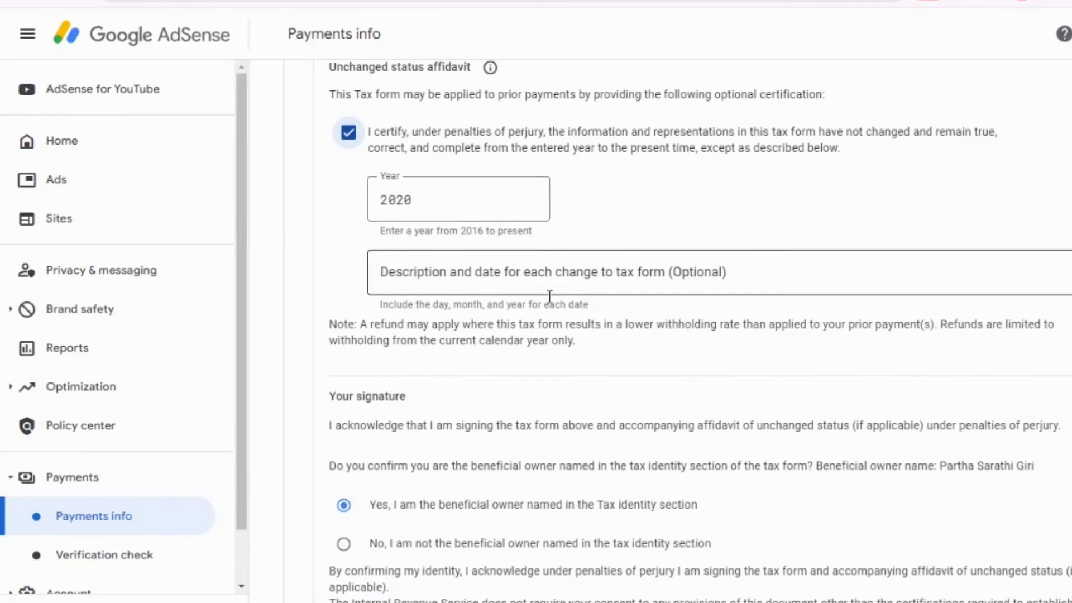
left_click(352, 137)
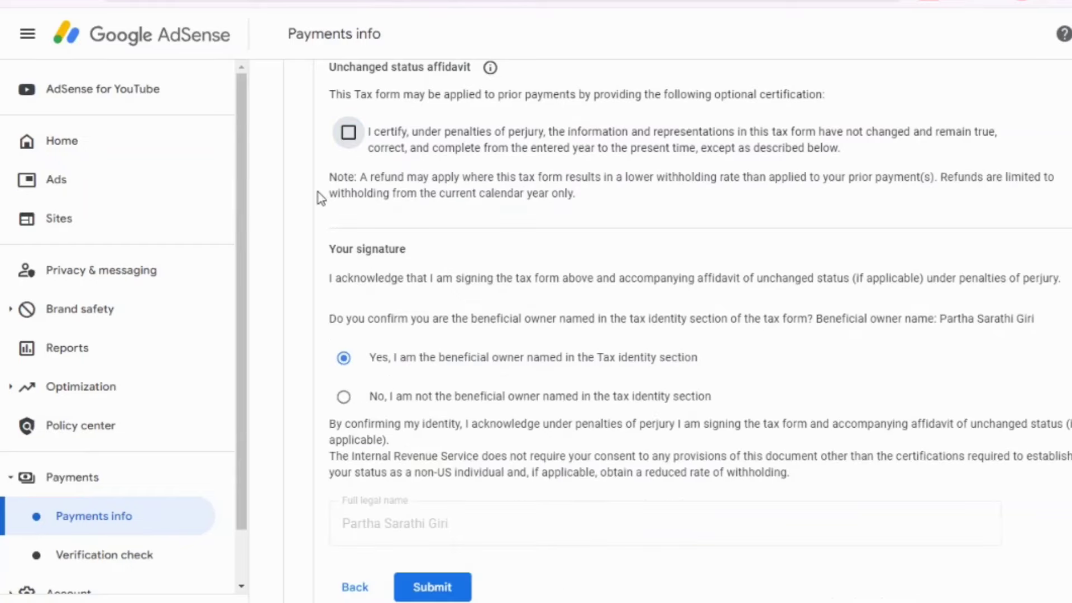
left_click(440, 595)
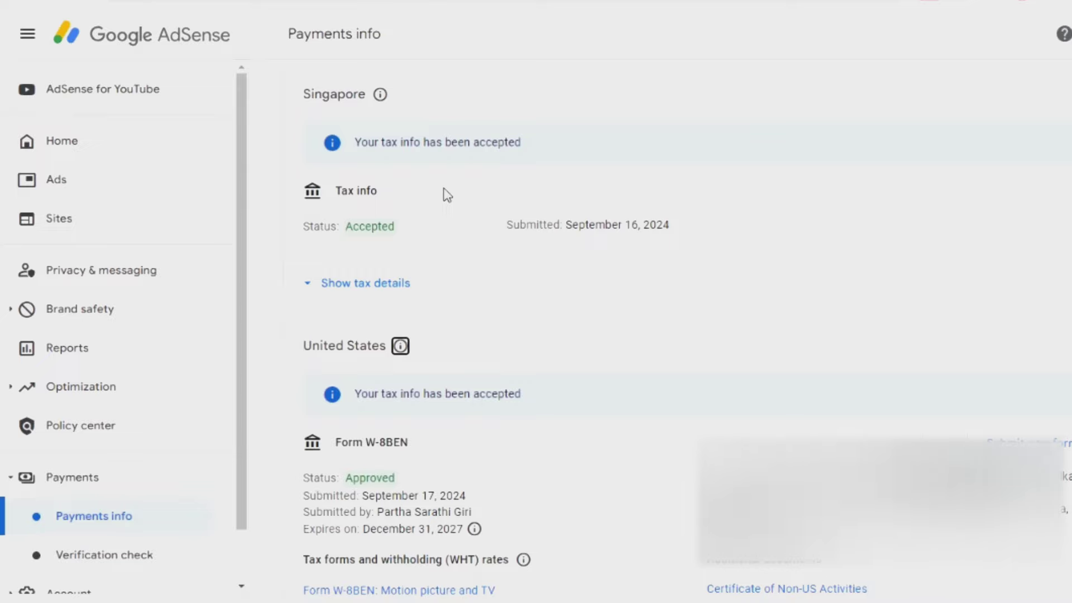
Check the Approved W-8BEN's withholding rates and its December 31, 2027 expiry date.
scroll(446, 193, "down", 3)
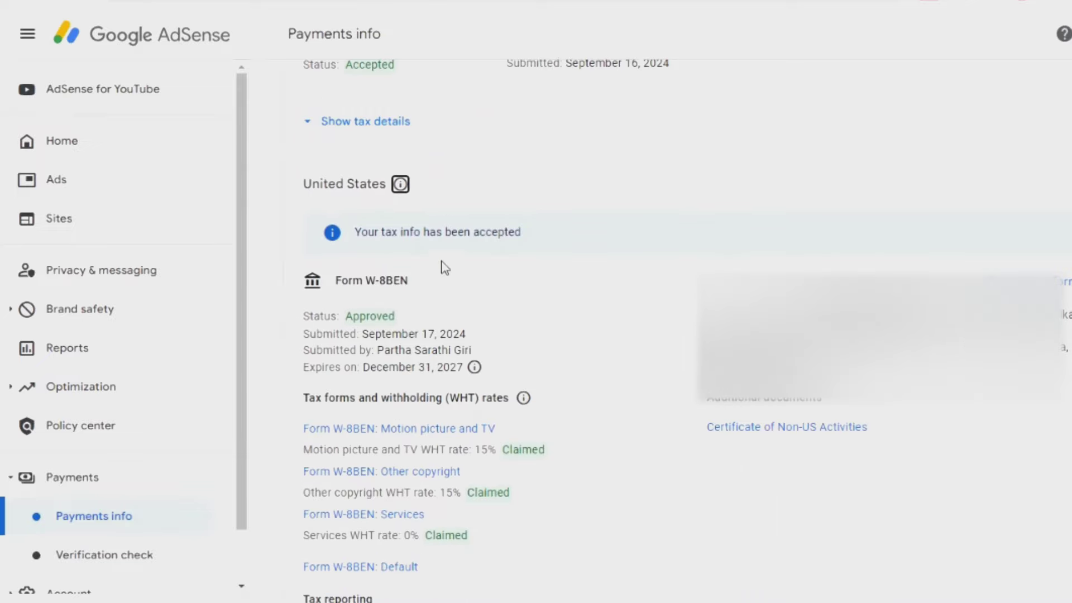
scroll(445, 293, "down", 4)
scroll(443, 286, "up", 3)
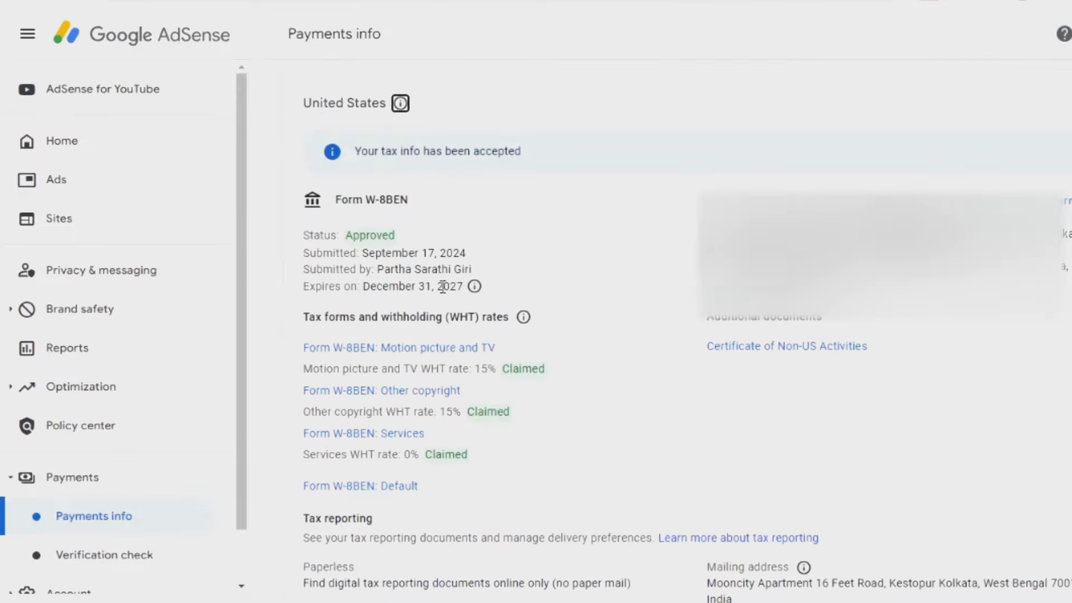
left_click_drag(462, 286, 376, 283)
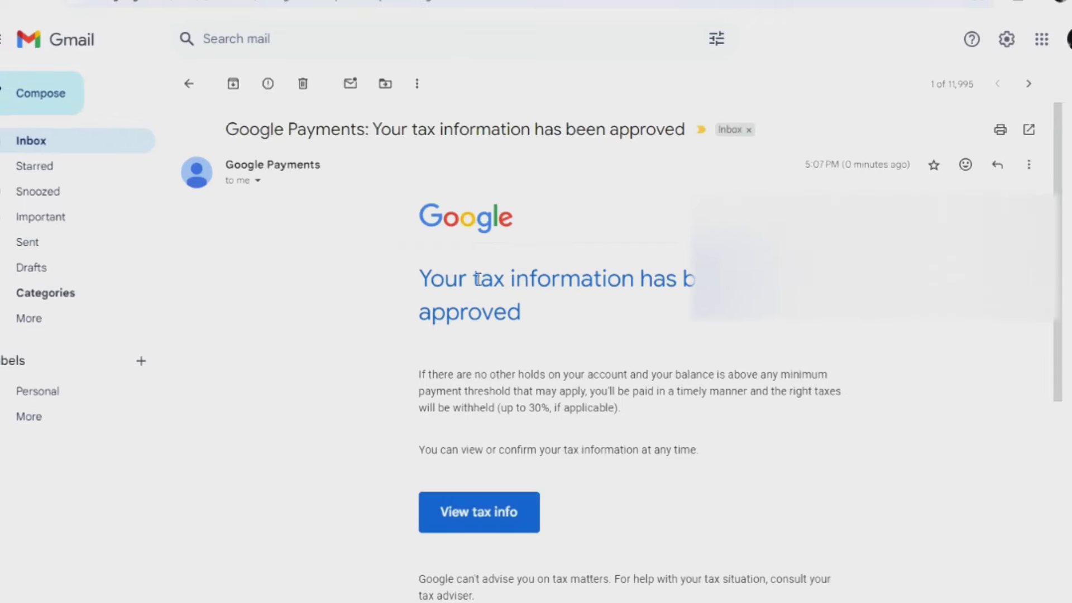
Read the Google Payments approval email, including the notes on withholding up to 30%.
left_click_drag(475, 279, 643, 330)
left_click(501, 386)
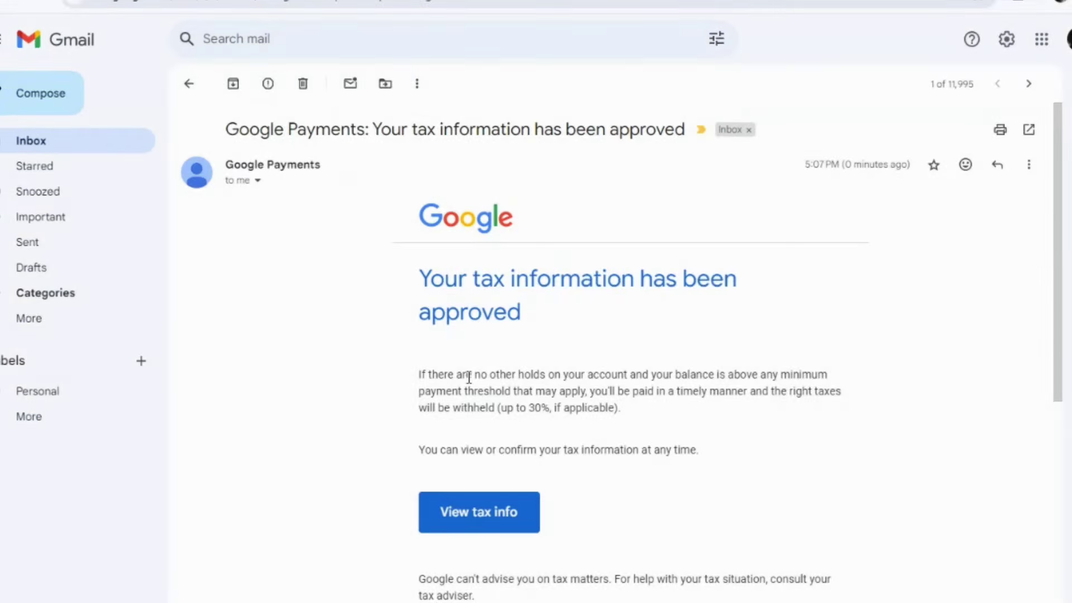
left_click_drag(469, 377, 779, 376)
left_click(515, 397)
left_click_drag(516, 397, 782, 391)
left_click_drag(489, 407, 637, 407)
left_click(527, 478)
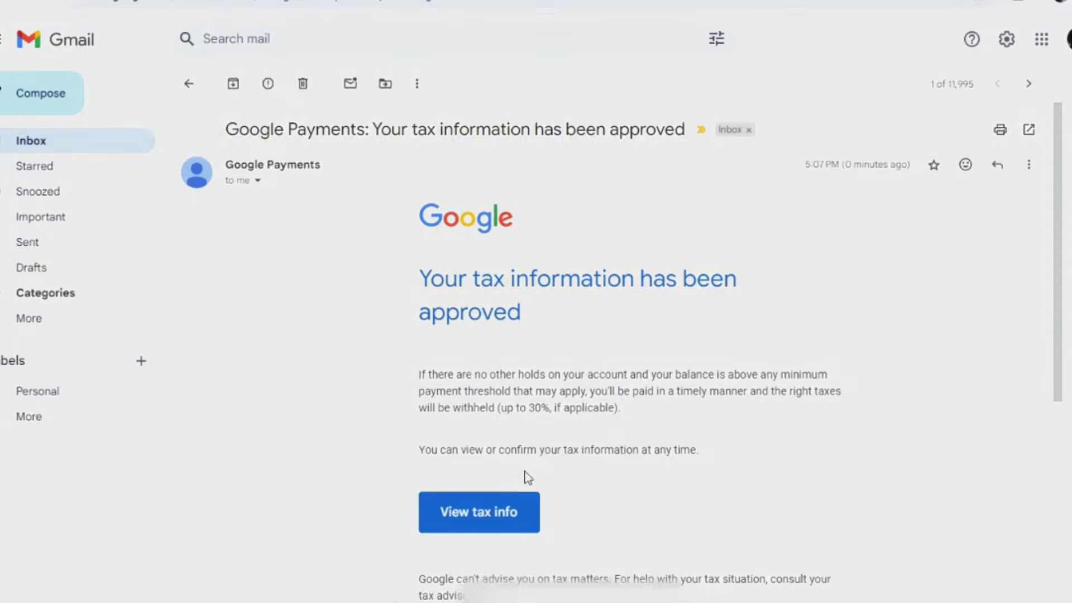
Check YouTube Studio's Earn page for the payment set-up complete status.
scroll(527, 478, "down", 3)
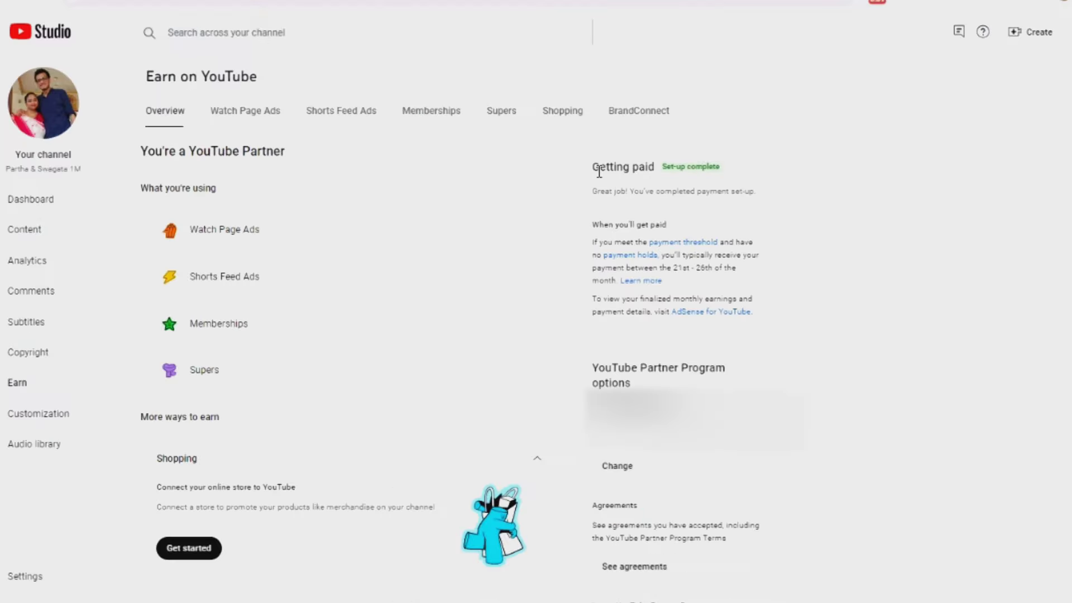
left_click_drag(599, 171, 708, 187)
left_click(615, 179)
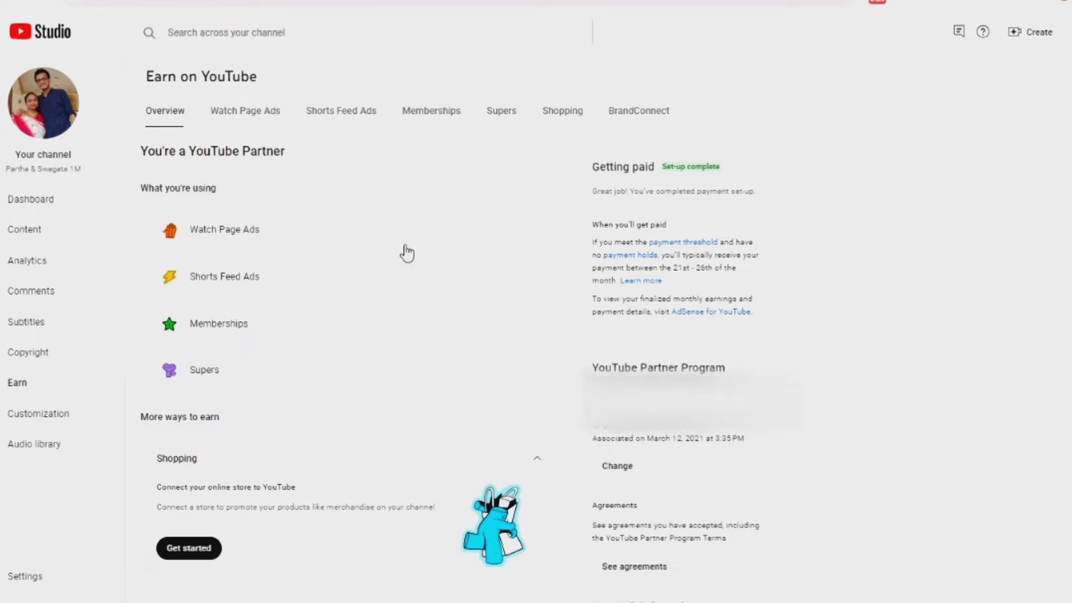
scroll(319, 260, "down", 4)
scroll(319, 260, "up", 4)
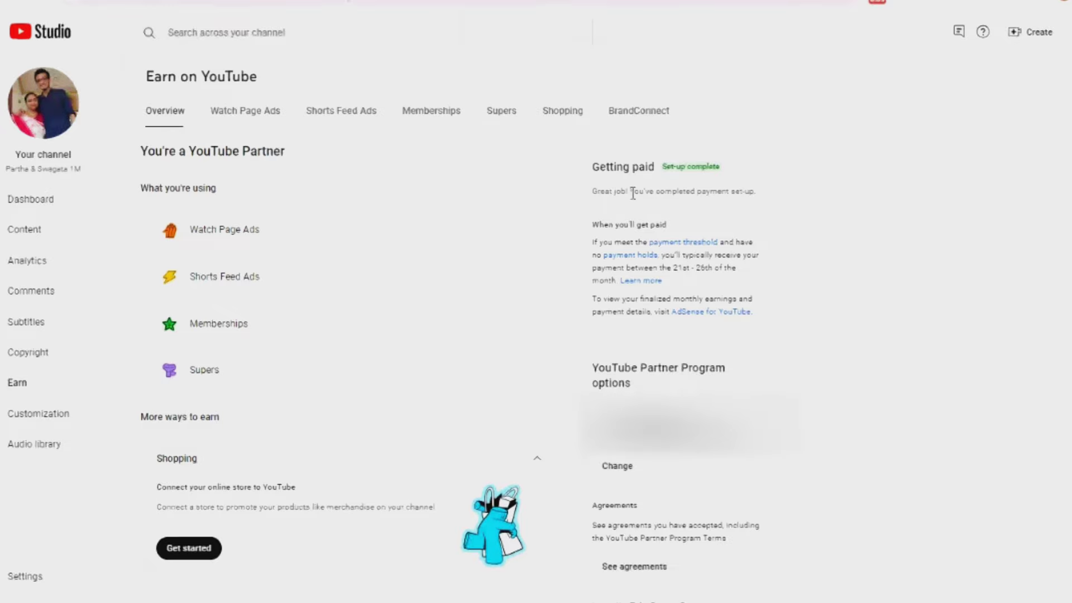
left_click_drag(633, 193, 749, 194)
left_click(758, 204)
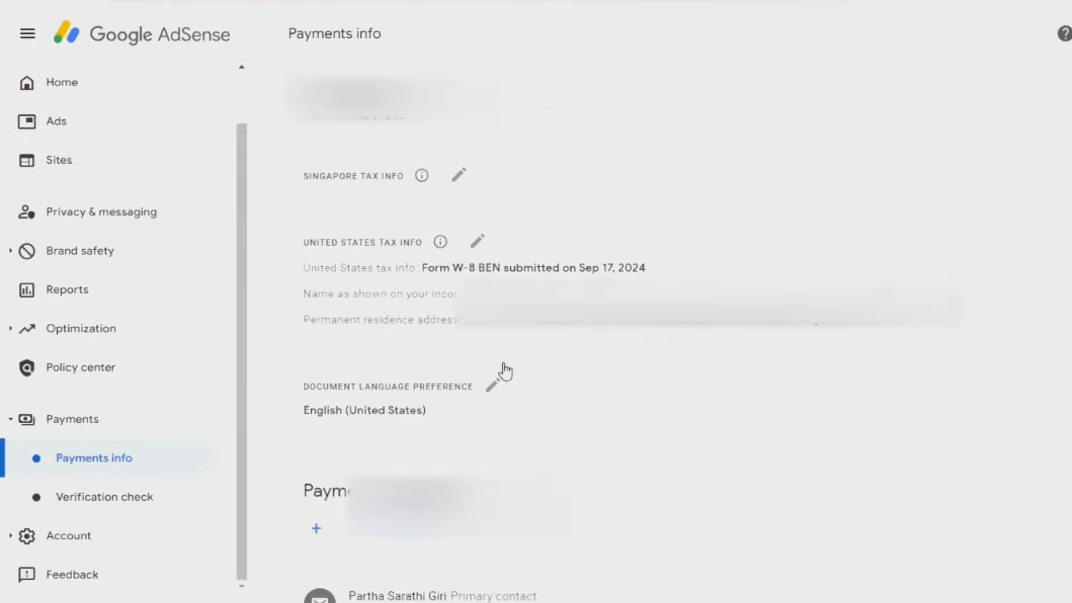
Go from the Singapore tax info entry to Manage tax info and show its tax details.
scroll(504, 375, "up", 1)
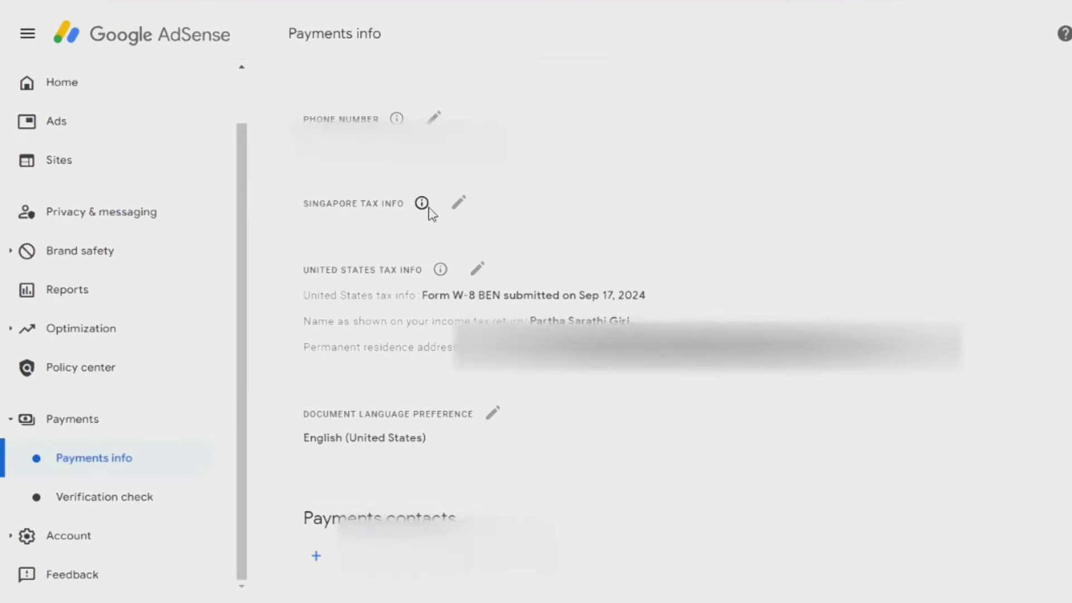
scroll(426, 208, "down", 2)
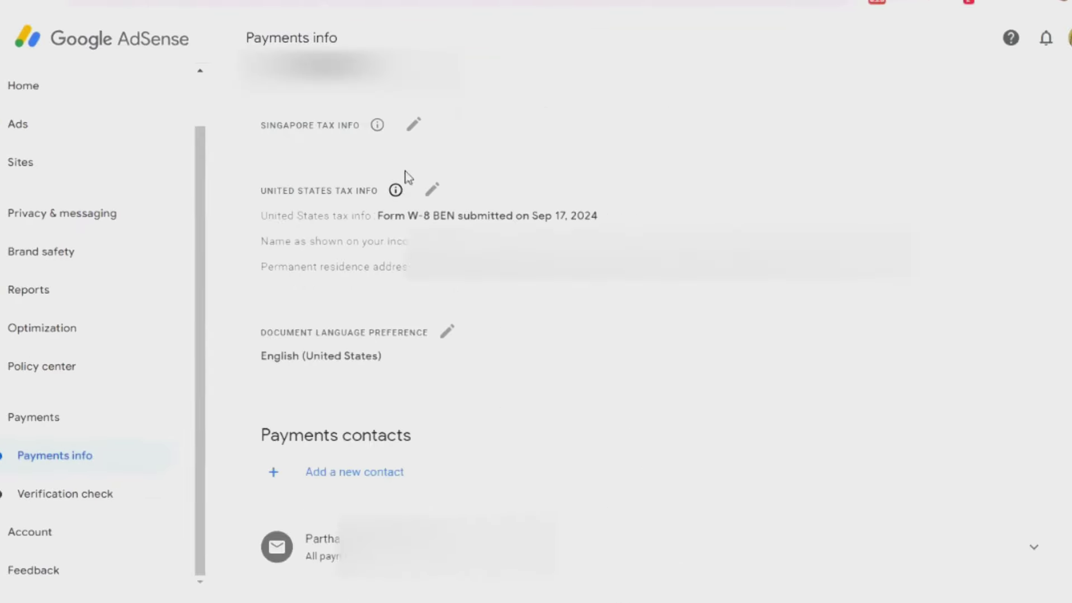
left_click(419, 127)
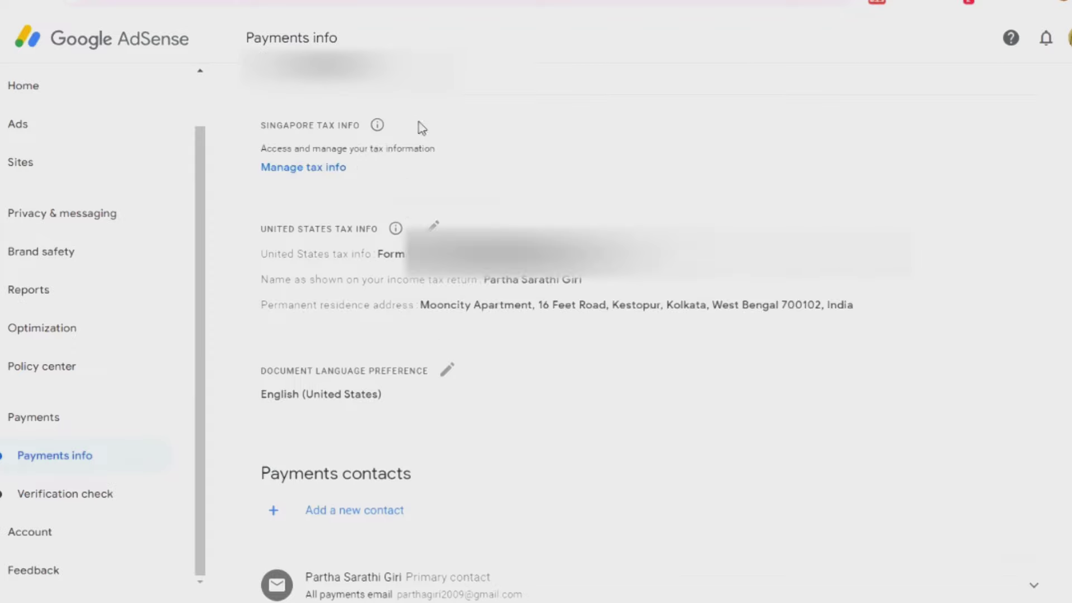
left_click(326, 170)
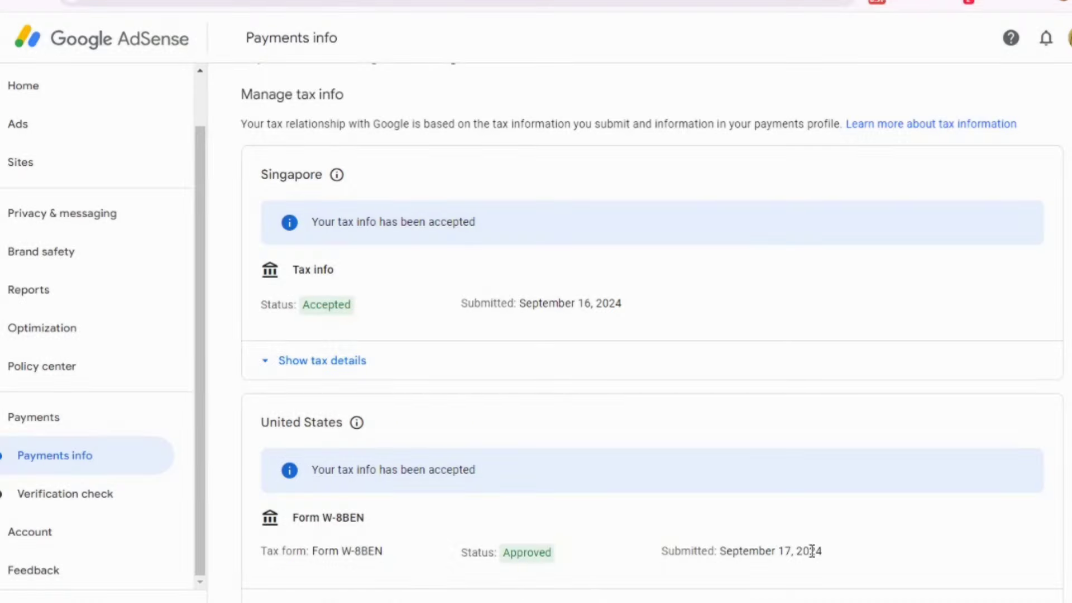
left_click(366, 366)
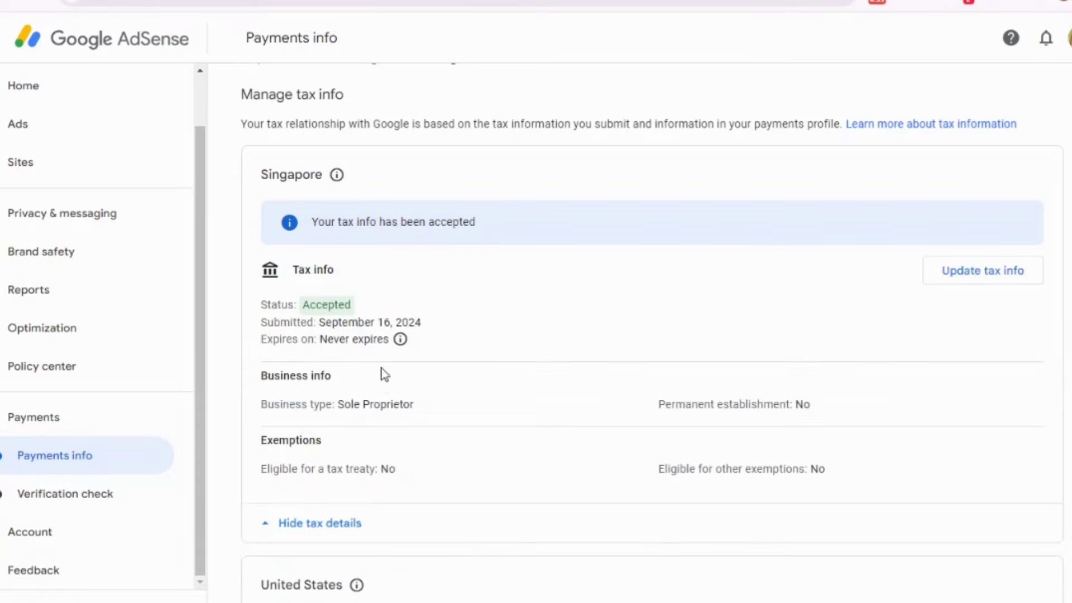